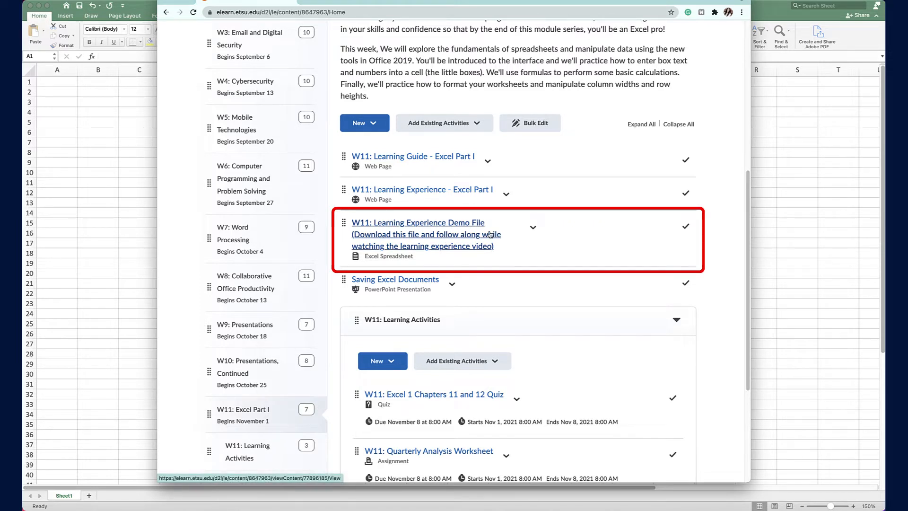
# Download the W11: Learning Experience Demo File, open the downloaded workbook in Excel, and enlarge its window
pyautogui.click(534, 230)
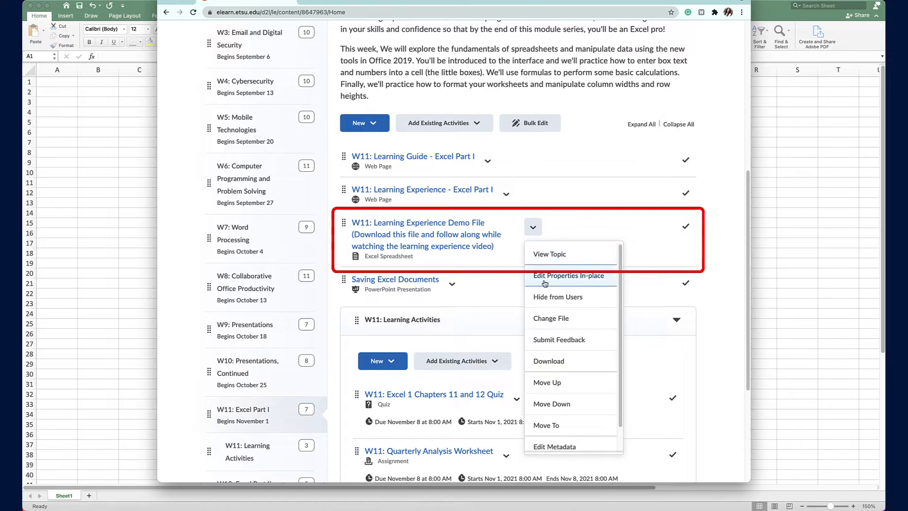
pyautogui.click(556, 362)
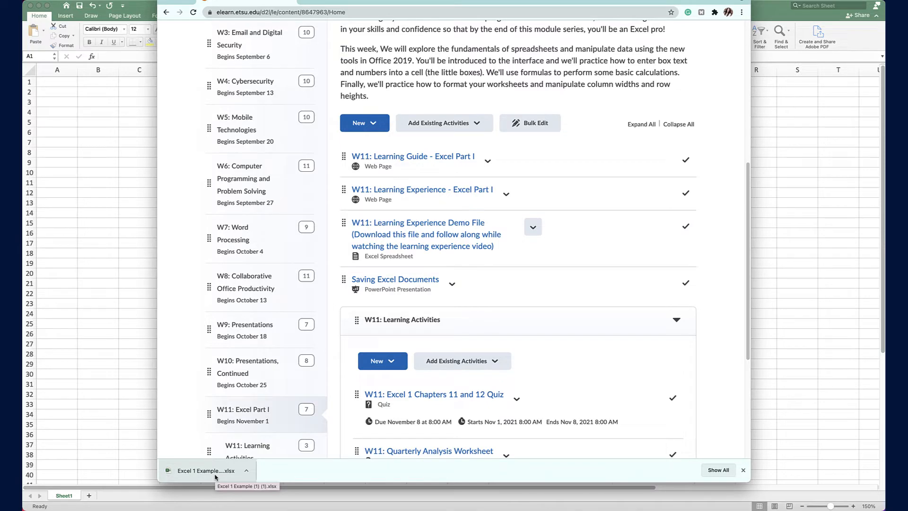
pyautogui.click(210, 471)
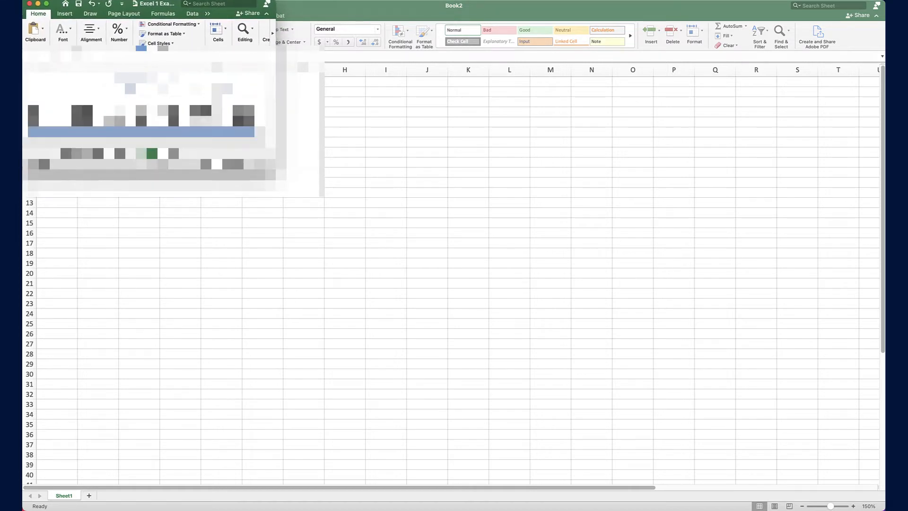
pyautogui.moveTo(276, 171); pyautogui.dragTo(884, 509)
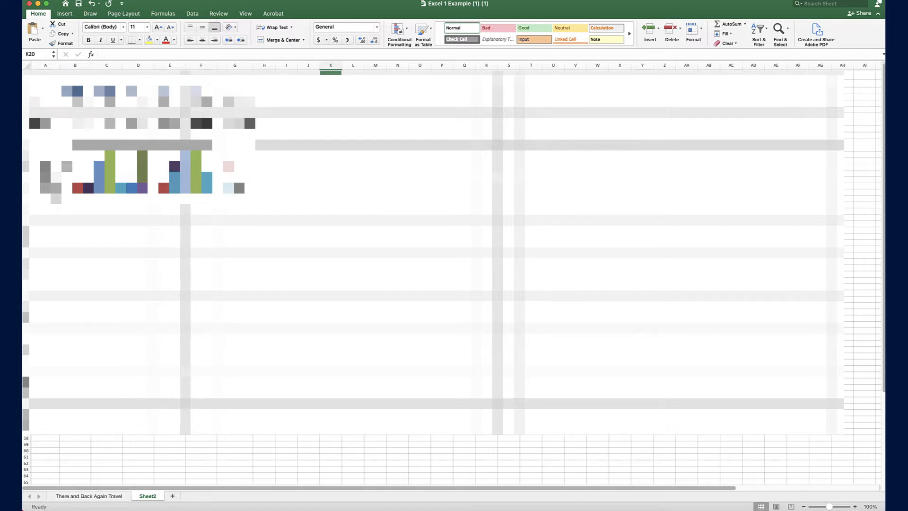
# Enter the title "There and Back Again Travel" in cell A1 of the There and Back Again Travel sheet
pyautogui.click(79, 497)
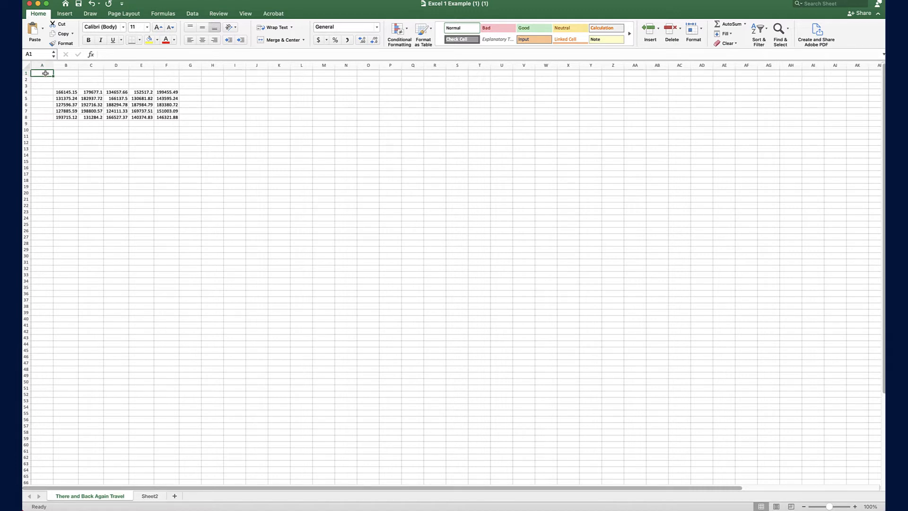
pyautogui.write('There and Back Again ')
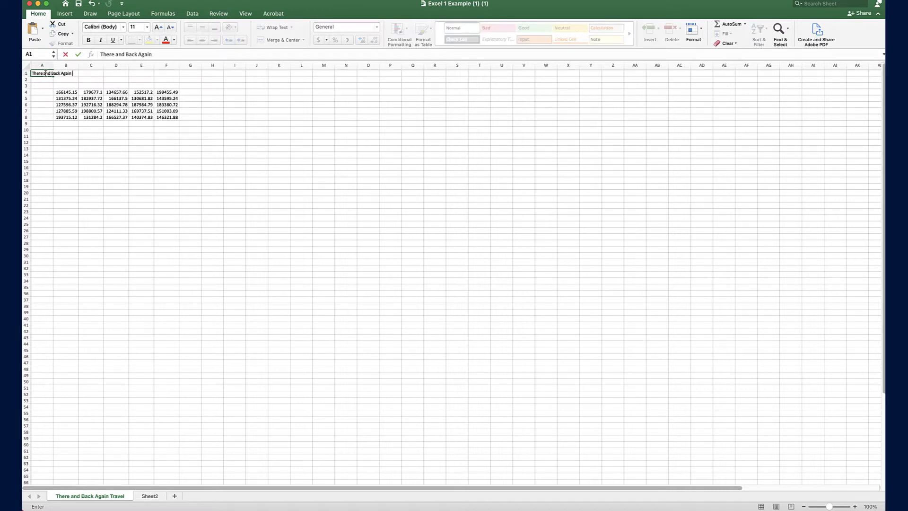
pyautogui.write('Travel')
pyautogui.press('Return')
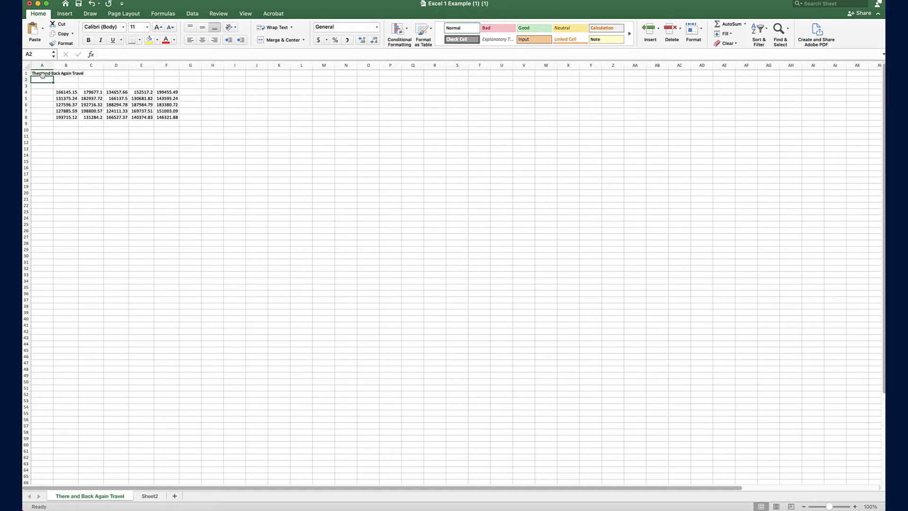
# Enter 123 in cell B1 beside the title and delete it again
pyautogui.click(42, 73)
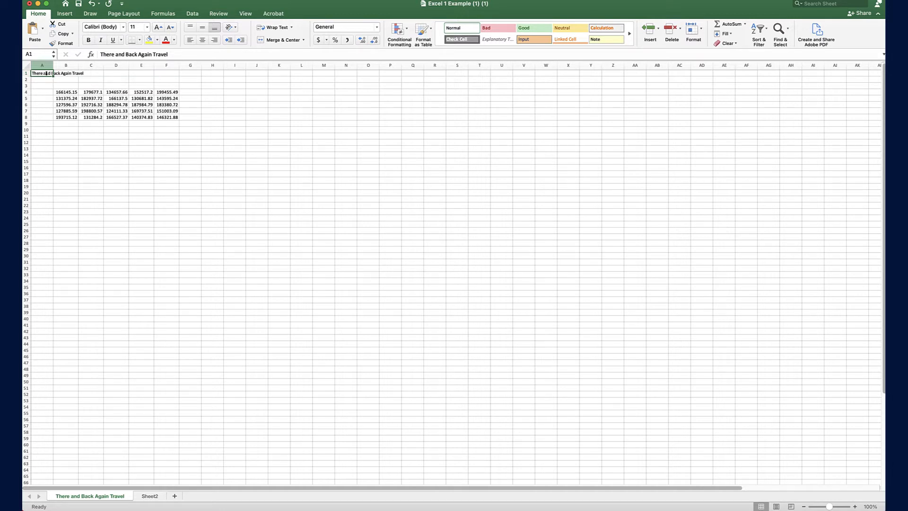
pyautogui.click(71, 74)
pyautogui.write('123')
pyautogui.press('Return')
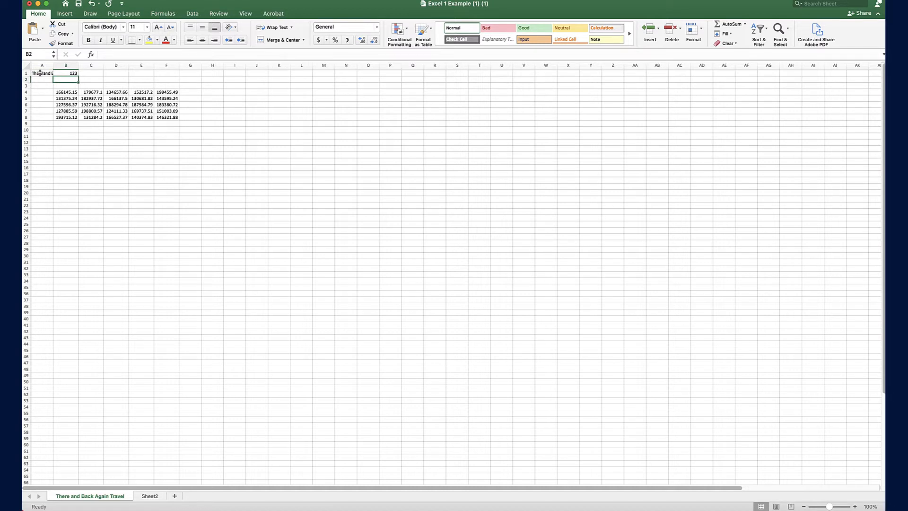
pyautogui.click(61, 74)
pyautogui.press('Delete')
# Merge and center the title across cells A1:F1
pyautogui.click(48, 74)
pyautogui.moveTo(36, 73); pyautogui.dragTo(165, 73)
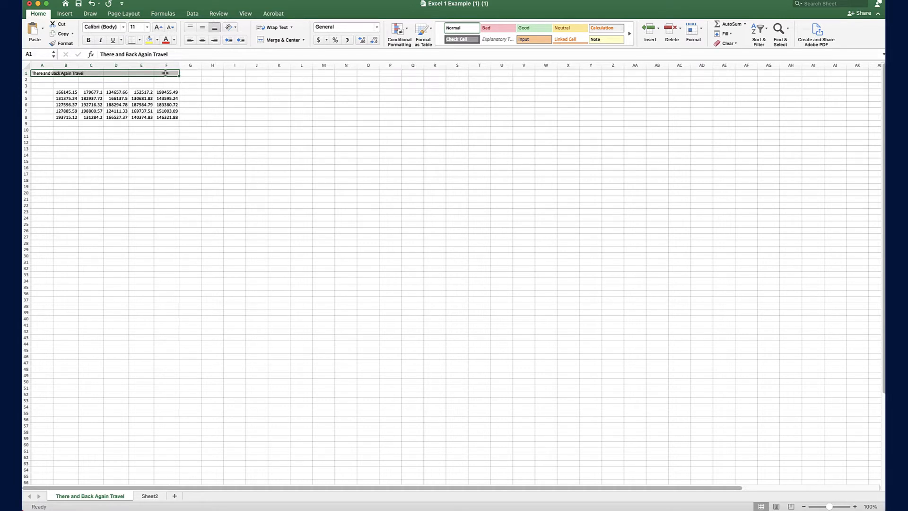
pyautogui.click(276, 41)
pyautogui.click(277, 41)
pyautogui.click(276, 41)
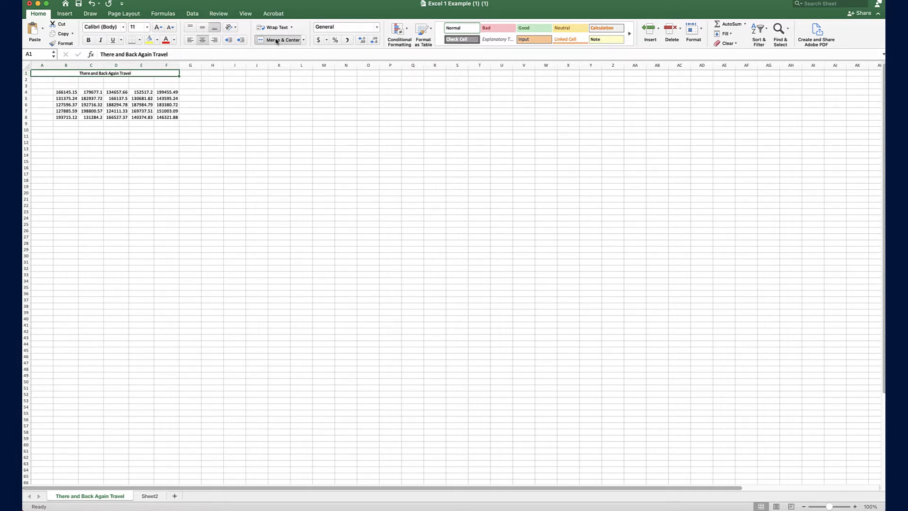
# Unmerge the title cells A1:F1 and apply Merge & Center to them again
pyautogui.click(277, 41)
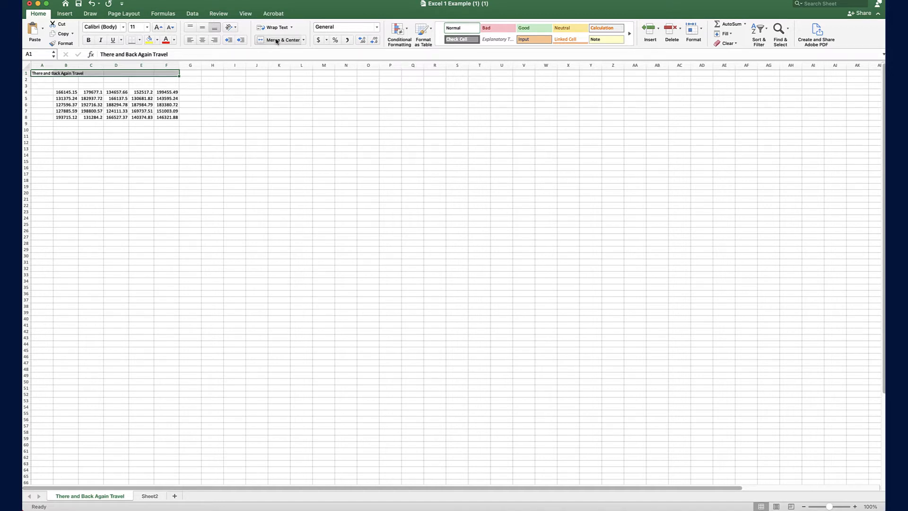
pyautogui.click(276, 41)
pyautogui.click(277, 41)
pyautogui.click(277, 41)
pyautogui.click(277, 41)
pyautogui.click(277, 41)
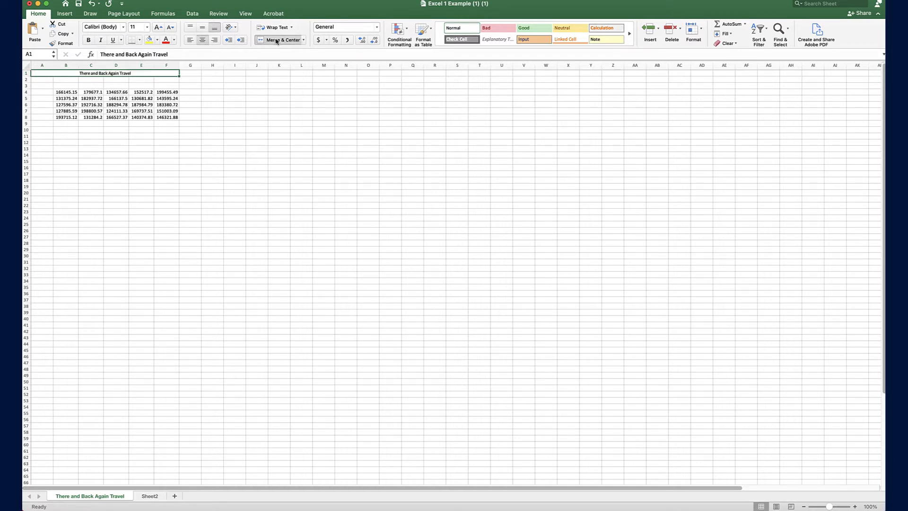
# Enter the subtitle "First Quarter Ticket Sales" in cell A2
pyautogui.click(42, 81)
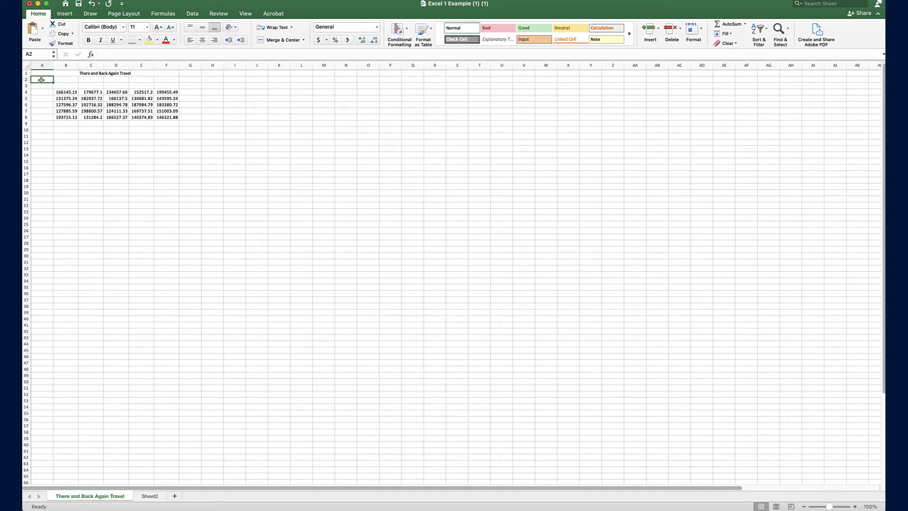
pyautogui.write('First Quarter')
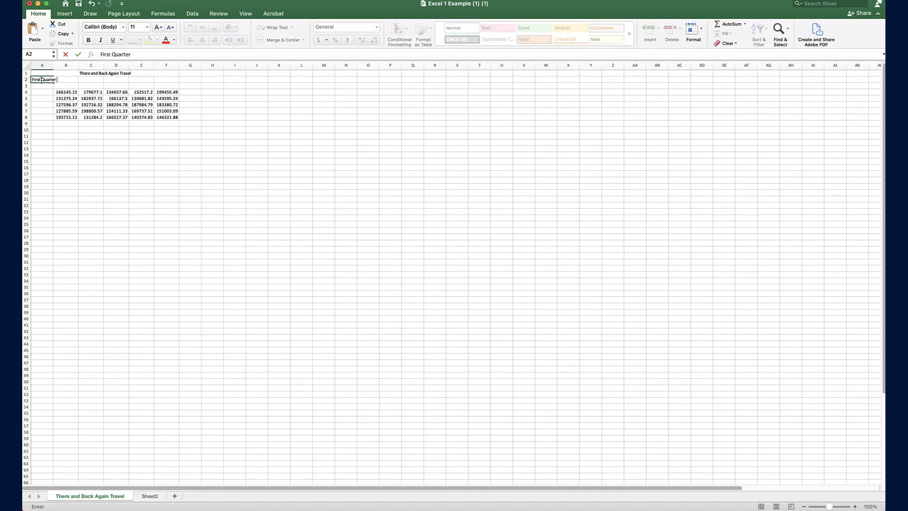
pyautogui.write(' Ticket Sales')
pyautogui.click(79, 55)
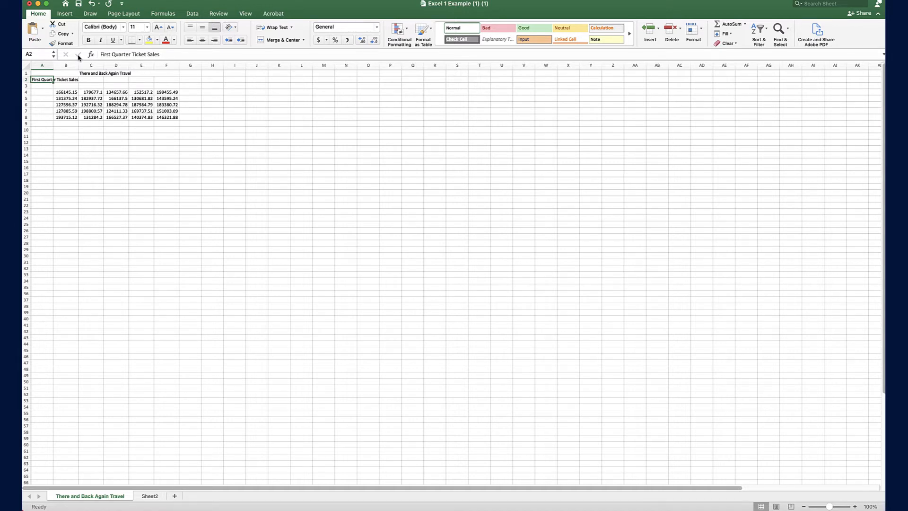
# Enter the column headings Northeast, Southeast and Midwest in cells B3:D3 above the sales figures
pyautogui.moveTo(66, 92); pyautogui.dragTo(124, 119)
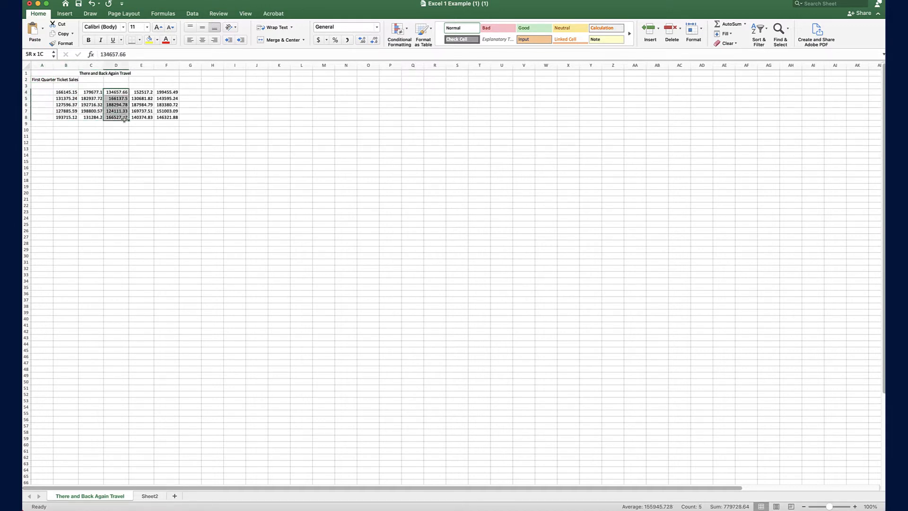
pyautogui.click(67, 85)
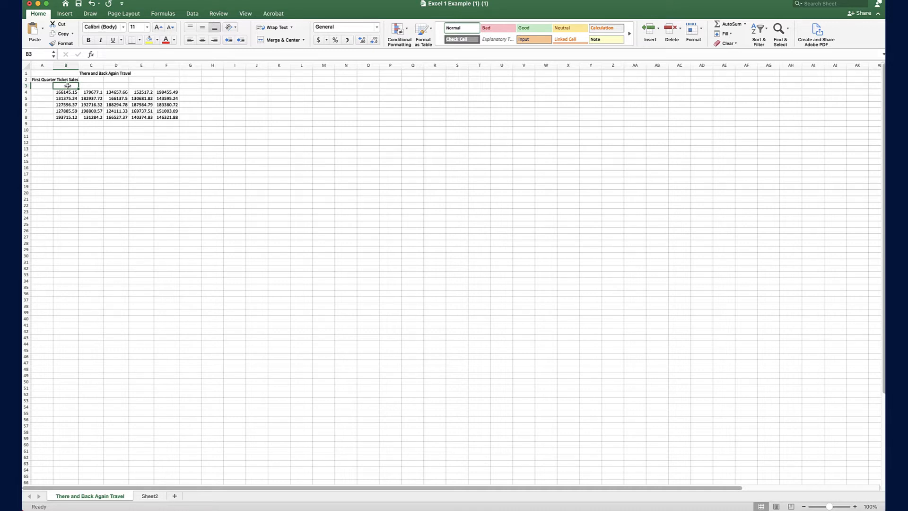
pyautogui.write('Northeast')
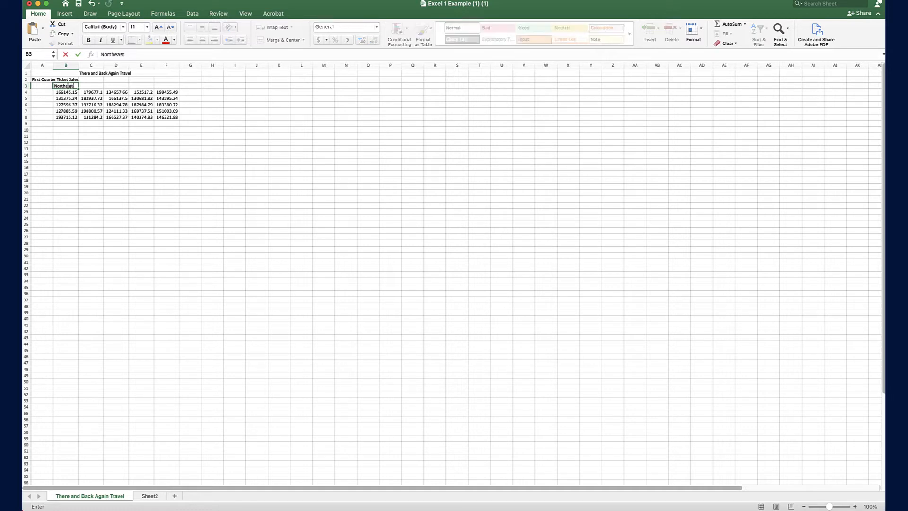
pyautogui.press('Tab')
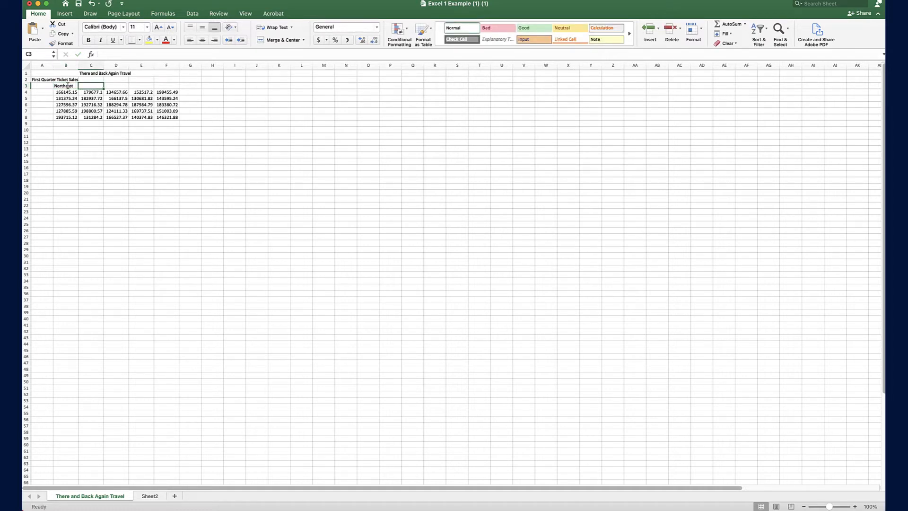
pyautogui.write('Southeast')
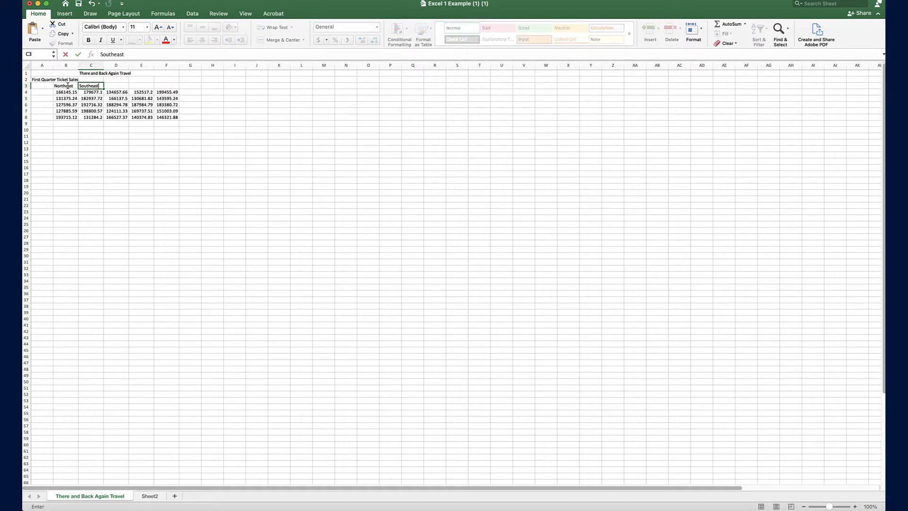
pyautogui.press('Tab')
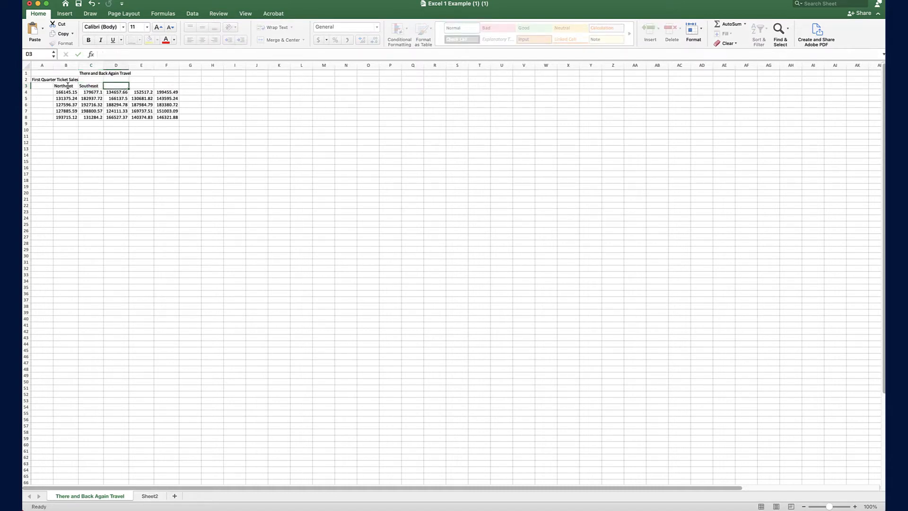
pyautogui.write('Midwest')
# Enter the column headings South and West in cells E3 and F3
pyautogui.click(138, 87)
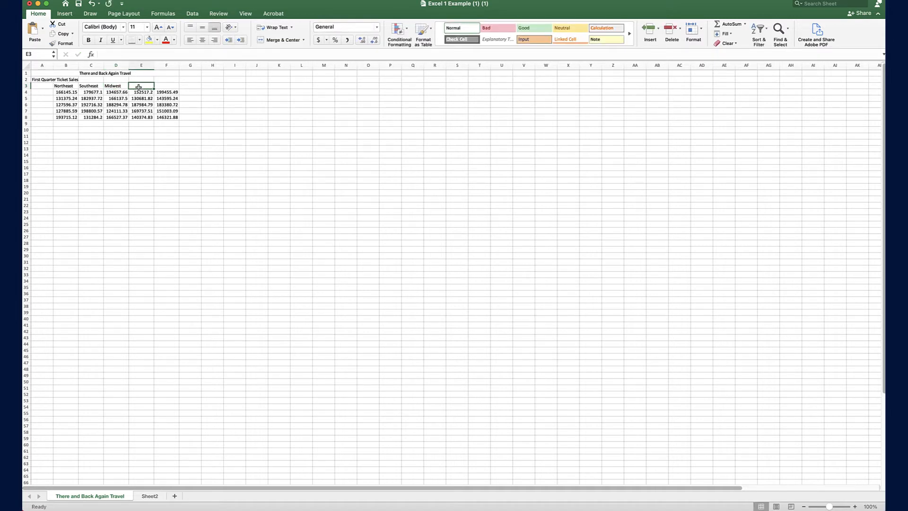
pyautogui.write('South')
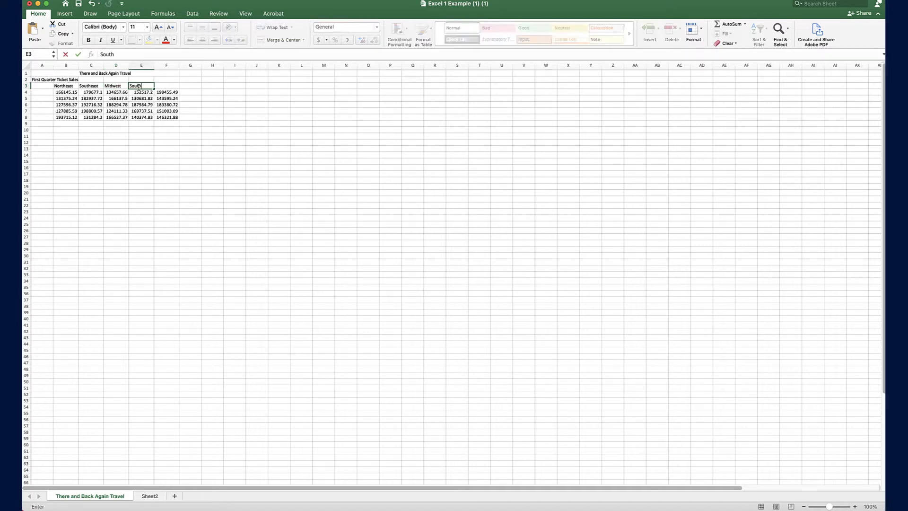
pyautogui.press('Return')
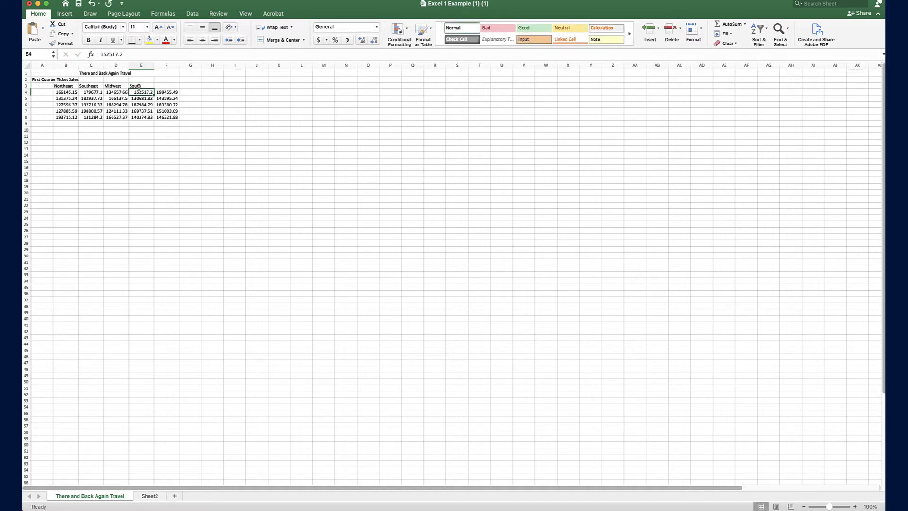
pyautogui.press('Up')
pyautogui.press('Right')
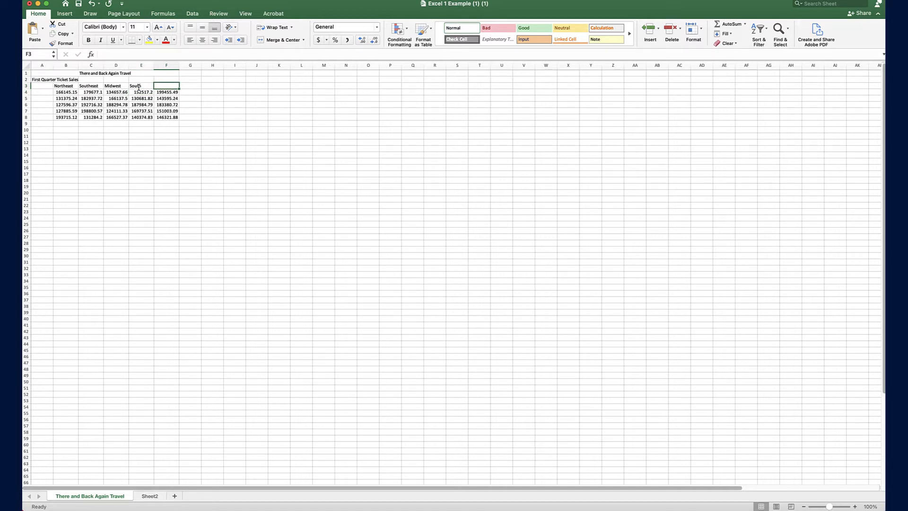
pyautogui.write('West')
pyautogui.press('Tab')
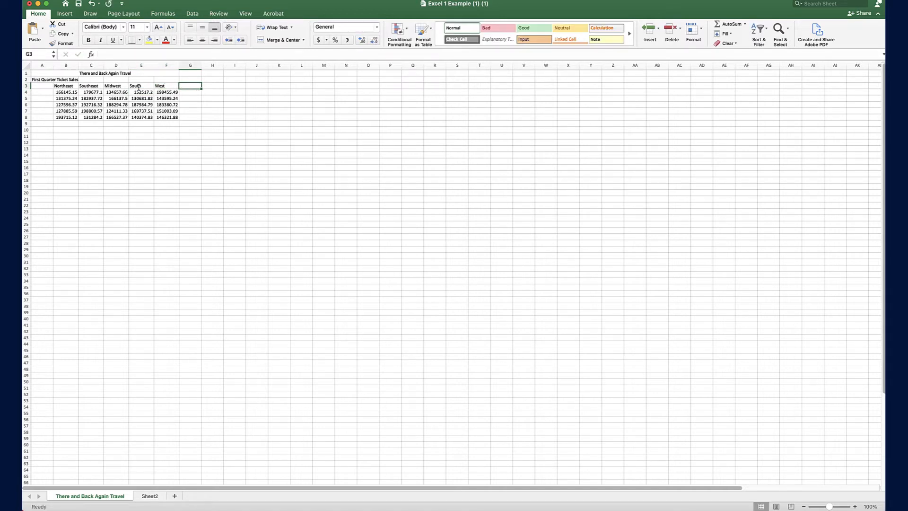
# Enter the column heading Total in cell G3, correcting its capitalization
pyautogui.write('Total')
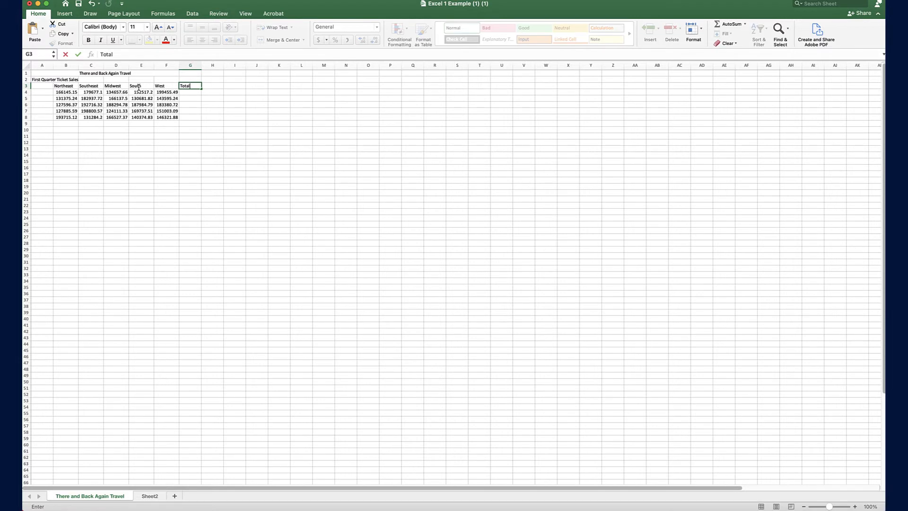
pyautogui.press('BackSpace')
pyautogui.press('BackSpace')
pyautogui.press('BackSpace')
pyautogui.write('O')
pyautogui.press('Return')
pyautogui.press('Up')
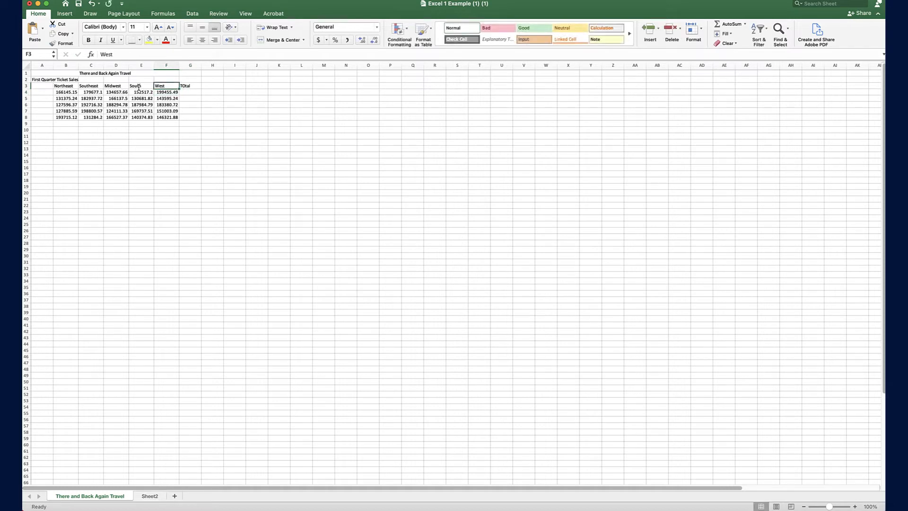
pyautogui.press('Right')
pyautogui.write('Total')
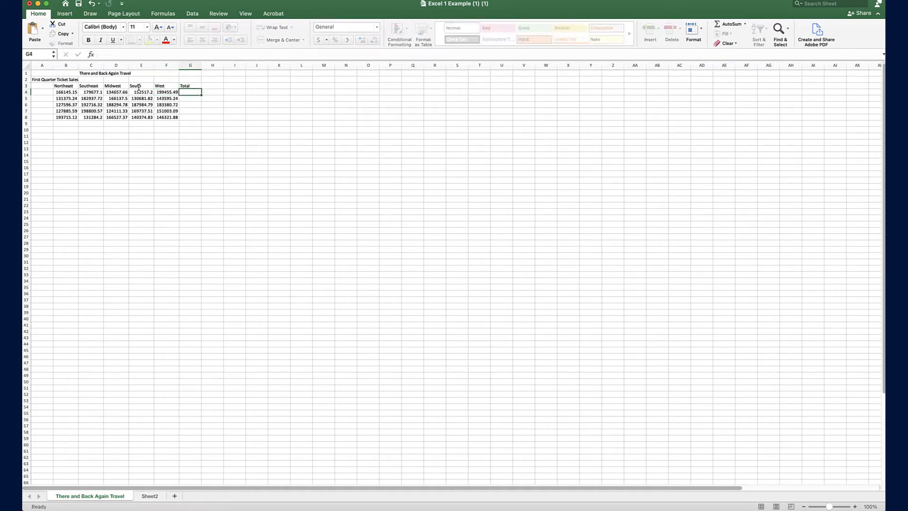
pyautogui.press('Return')
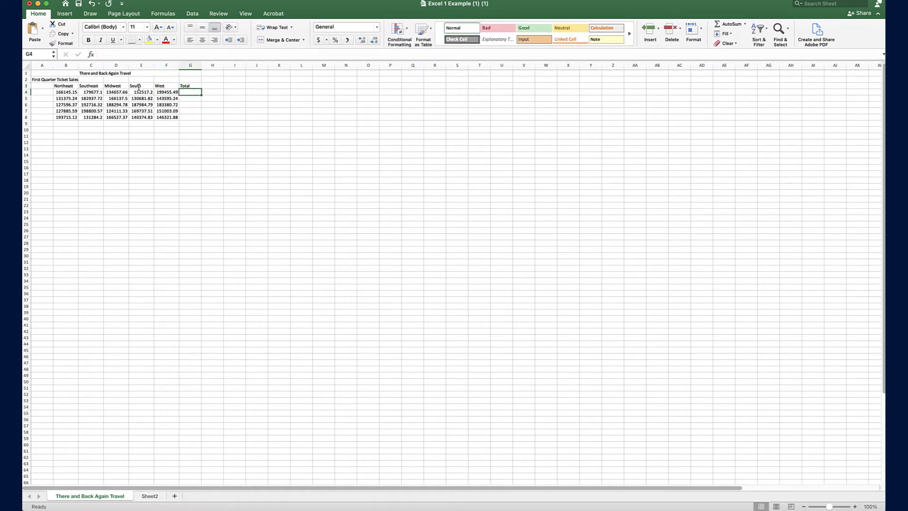
# Enter the row headings Delta, American and Virgin in cells A4:A6 beside the sales figures
pyautogui.click(40, 92)
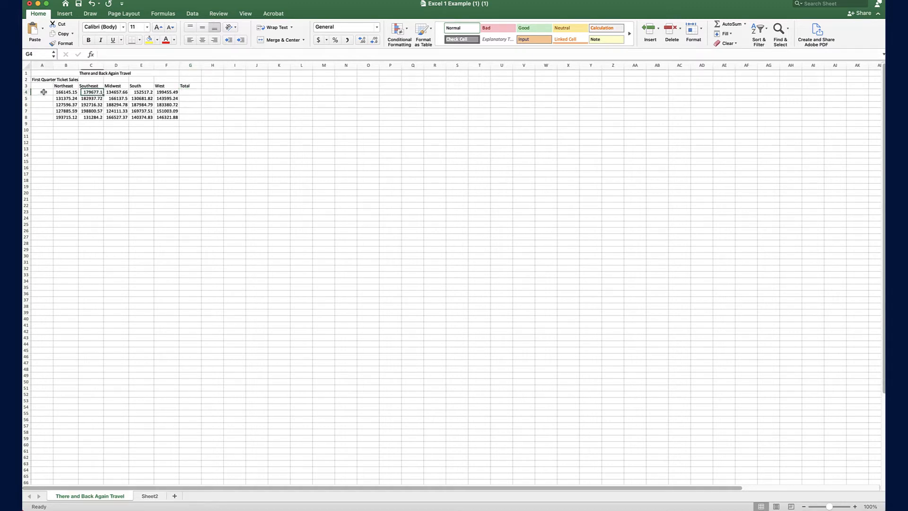
pyautogui.click(41, 97)
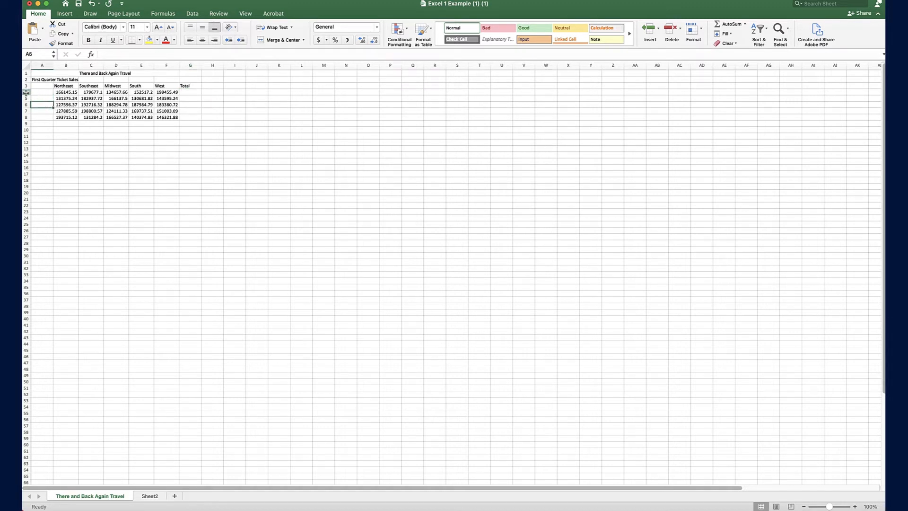
pyautogui.click(26, 92)
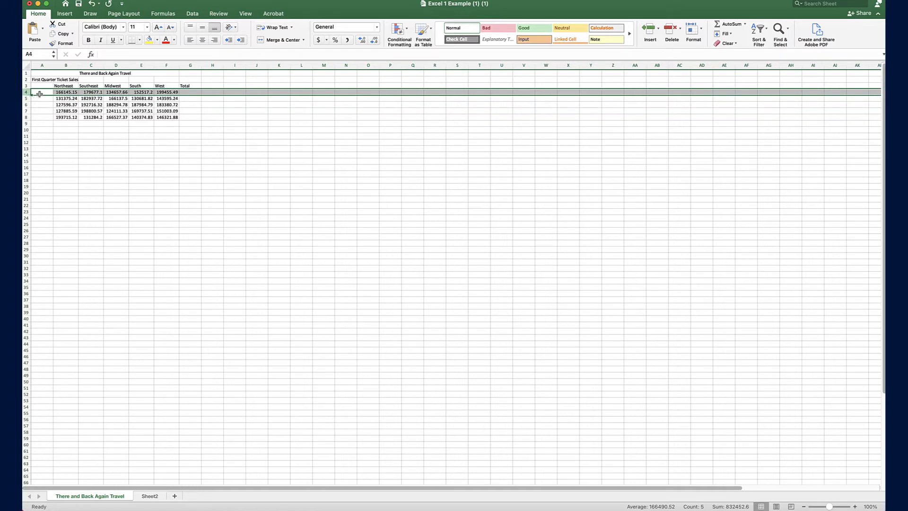
pyautogui.click(40, 92)
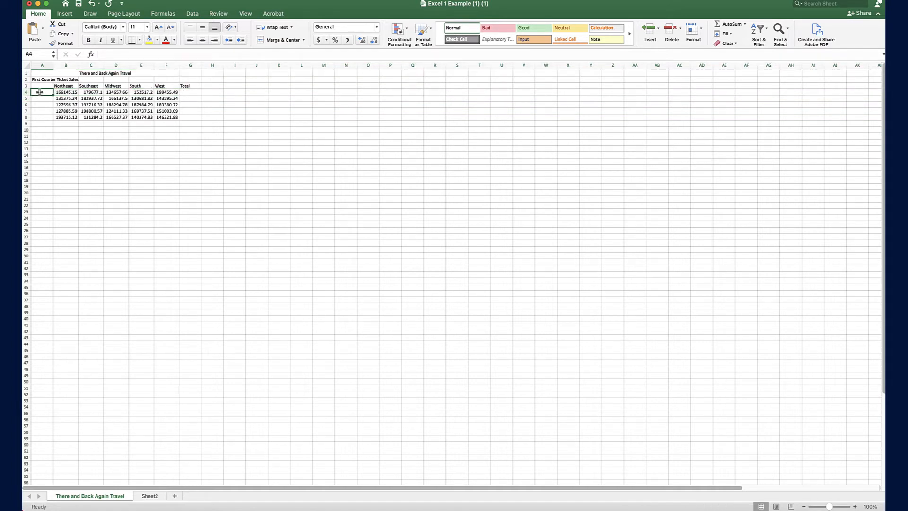
pyautogui.write('Delta')
pyautogui.press('Return')
pyautogui.write('American')
pyautogui.press('Return')
pyautogui.write('Vi')
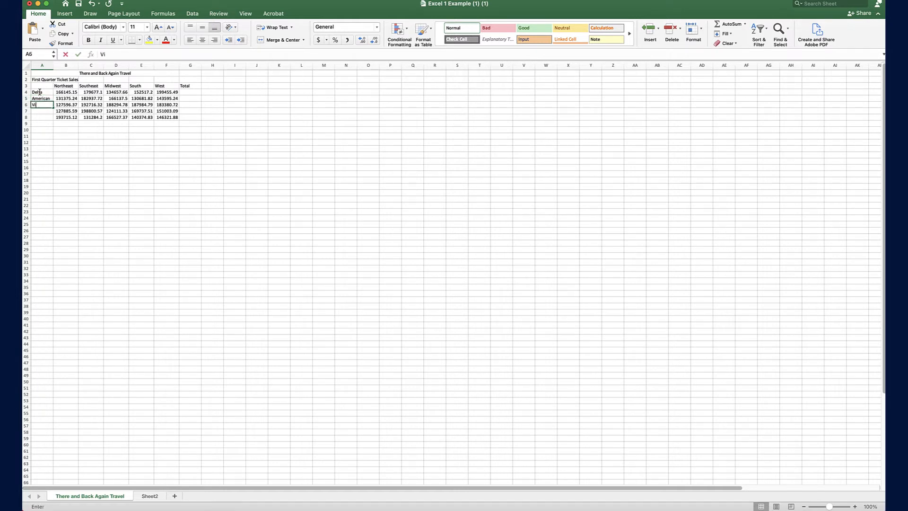
pyautogui.write('rgin')
pyautogui.press('Return')
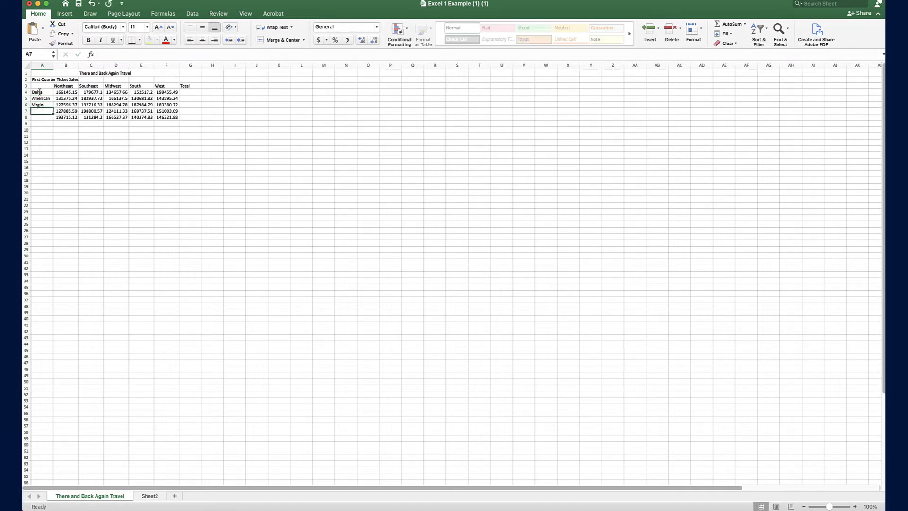
# Enter the row headings Southwest, United and Total in cells A7:A9
pyautogui.write('Southweast')
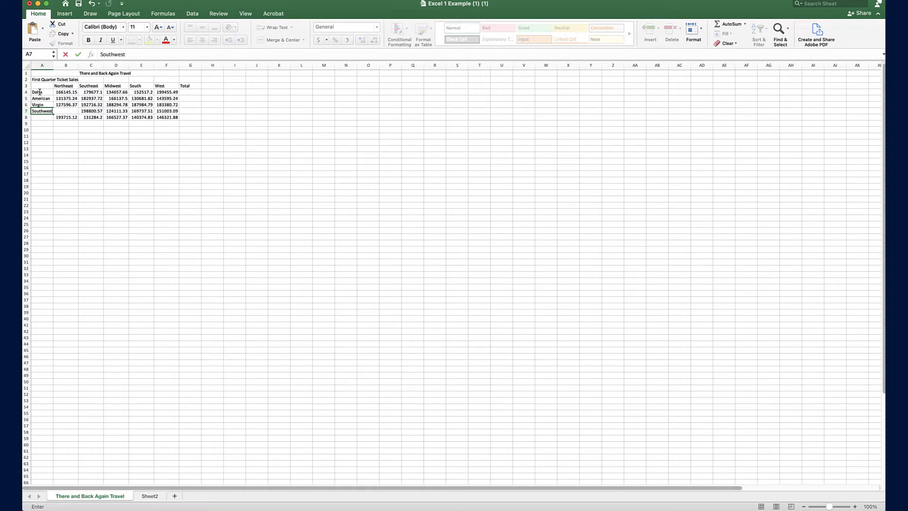
pyautogui.press('Return')
pyautogui.write('Un')
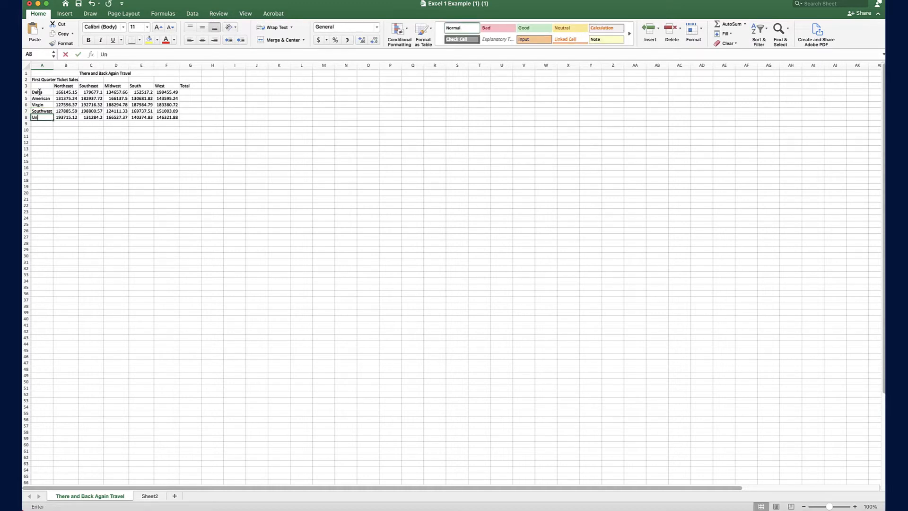
pyautogui.write('ti')
pyautogui.write('ed')
pyautogui.press('Return')
pyautogui.write('Total')
pyautogui.press('Return')
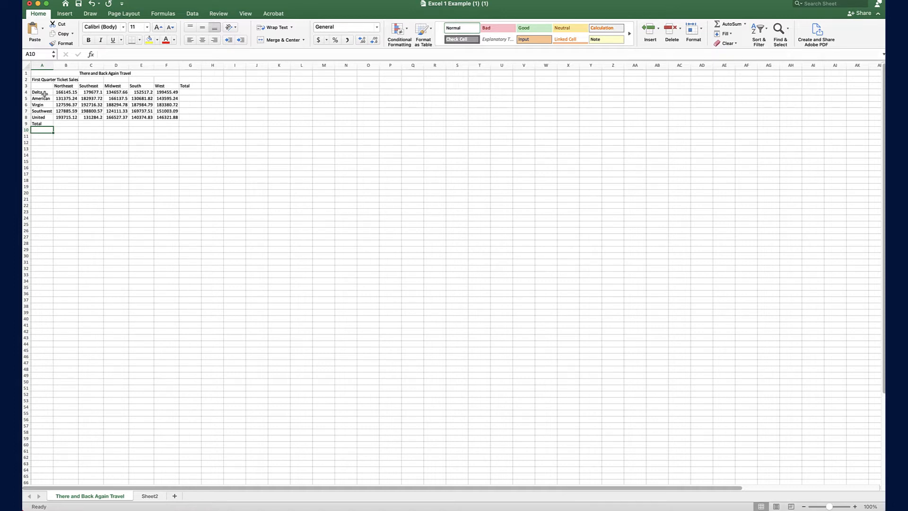
# Widen column B slightly so the Northeast sales figures have more room
pyautogui.moveTo(45, 94); pyautogui.dragTo(42, 123)
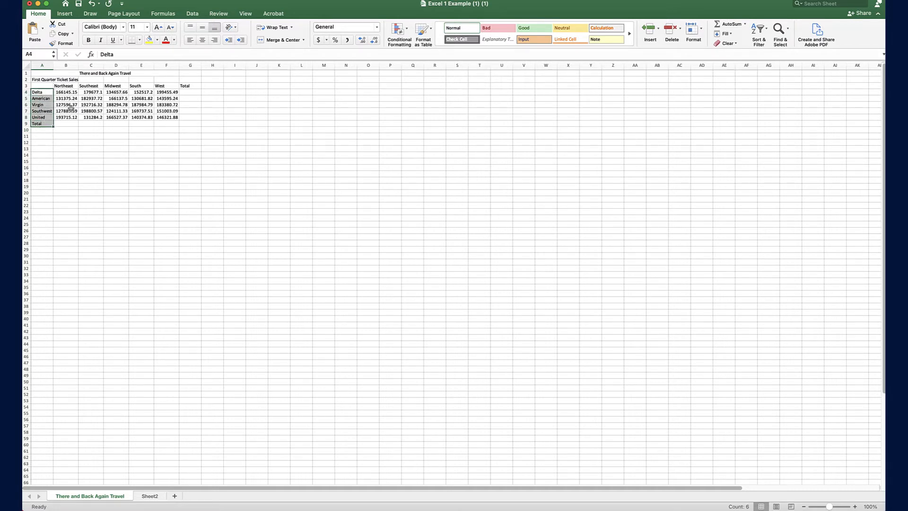
pyautogui.click(66, 65)
pyautogui.moveTo(78, 65); pyautogui.dragTo(124, 64)
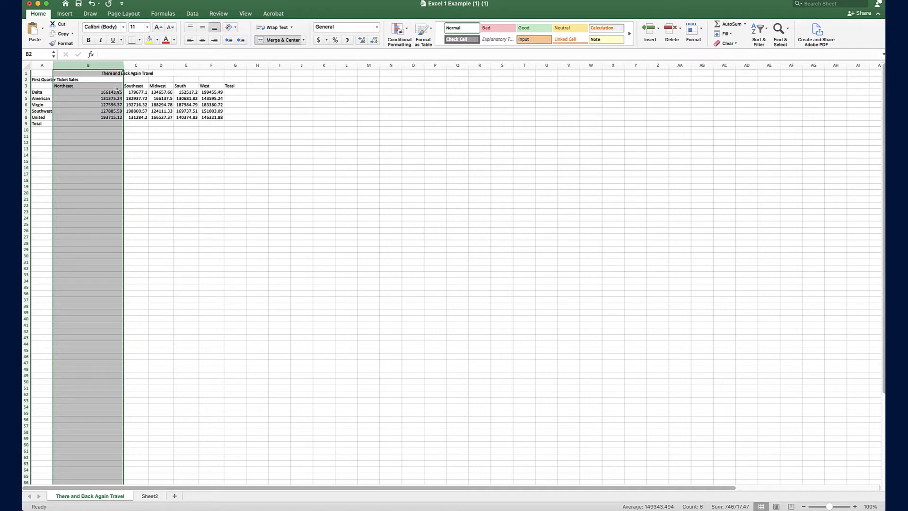
pyautogui.click(41, 98)
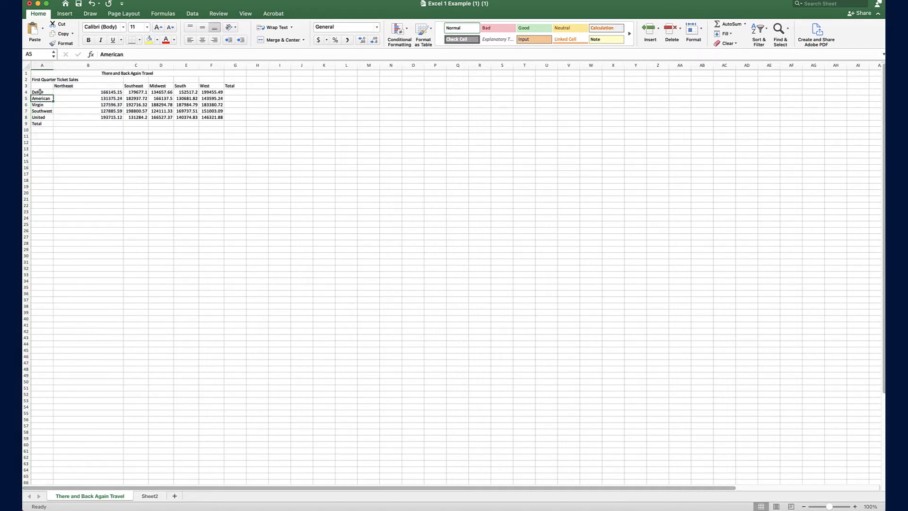
pyautogui.moveTo(123, 66); pyautogui.dragTo(88, 69)
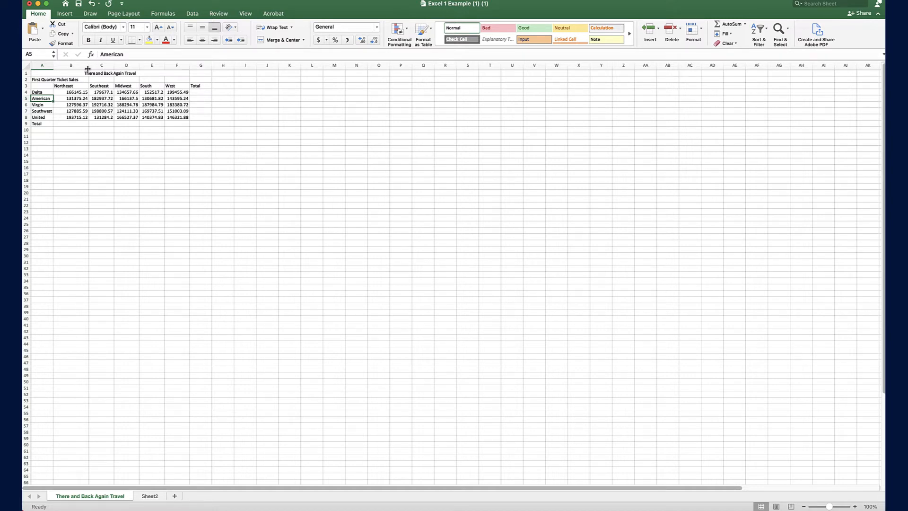
# Enter 123456 as text in the empty cell B14 by starting it with an apostrophe
pyautogui.click(73, 154)
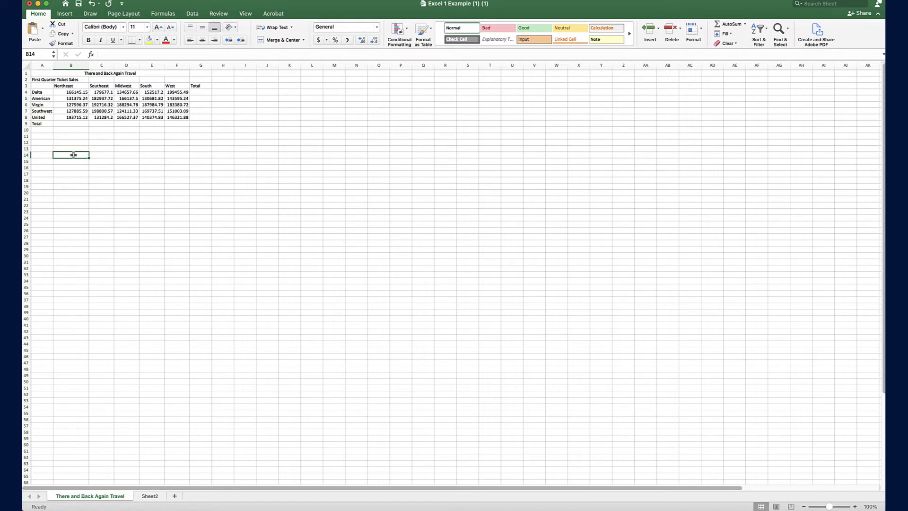
pyautogui.write("'")
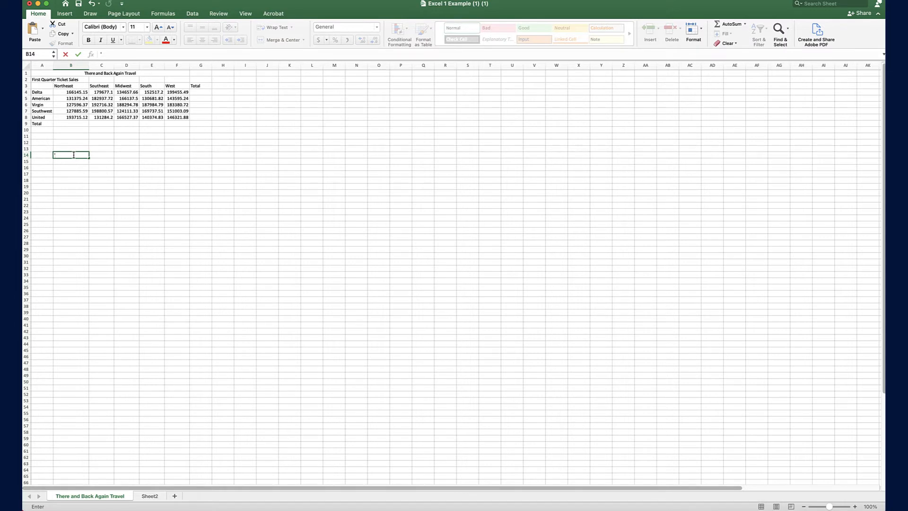
pyautogui.write('123456')
pyautogui.press('Return')
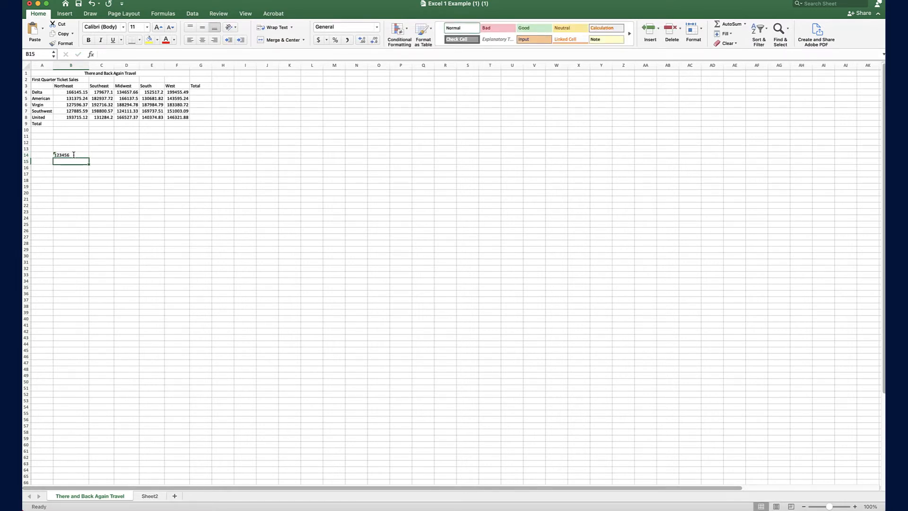
# Look through the error-checking options for the number stored as text in B14 and clear the cell
pyautogui.click(73, 154)
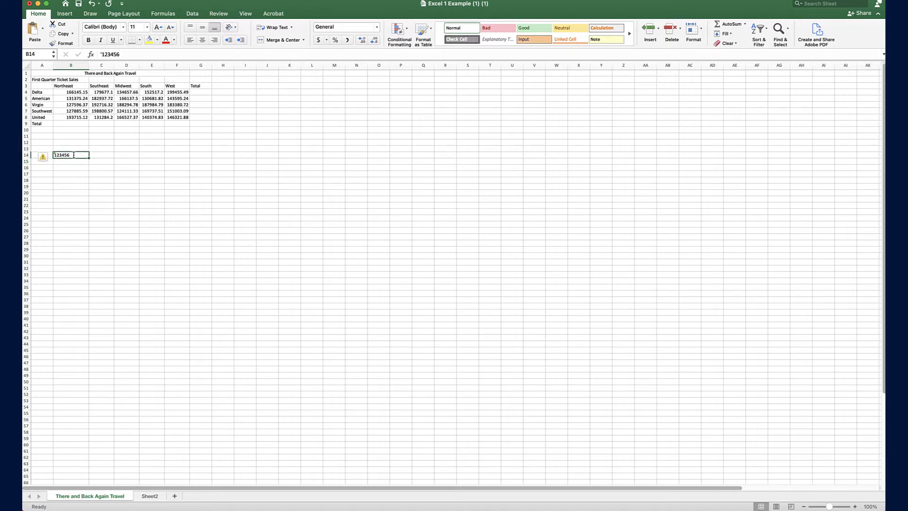
pyautogui.click(46, 157)
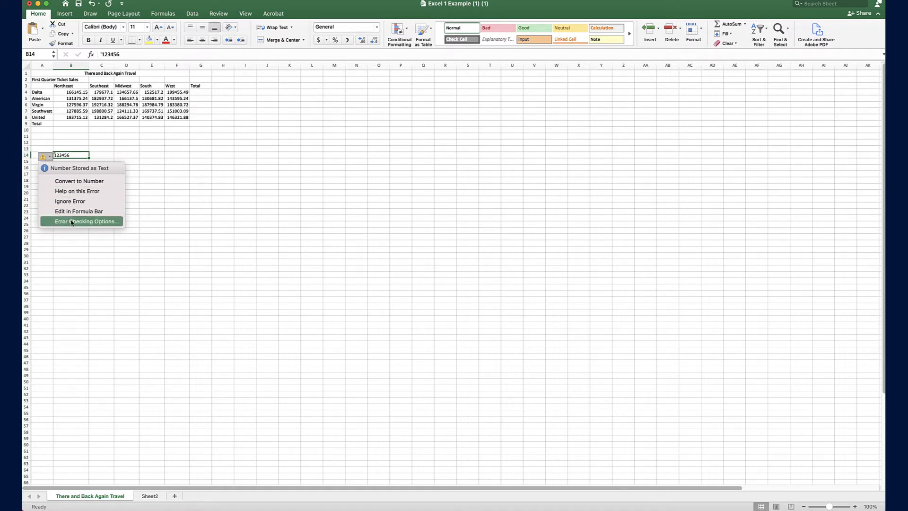
pyautogui.press('Escape')
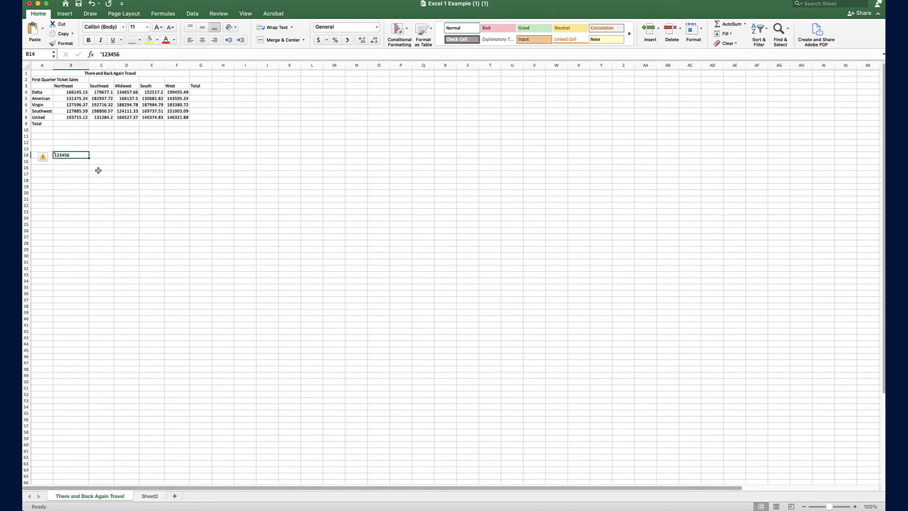
pyautogui.press('Delete')
pyautogui.click(67, 124)
pyautogui.click(47, 123)
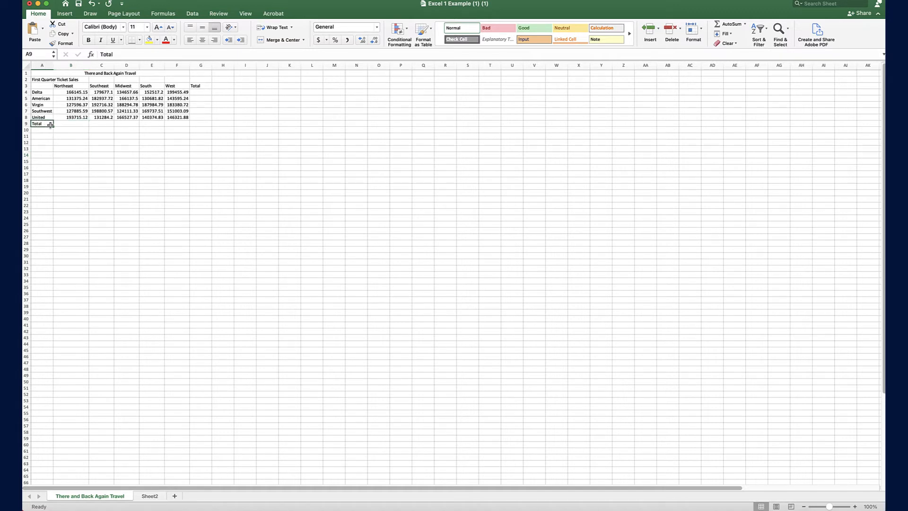
pyautogui.click(26, 124)
pyautogui.click(71, 123)
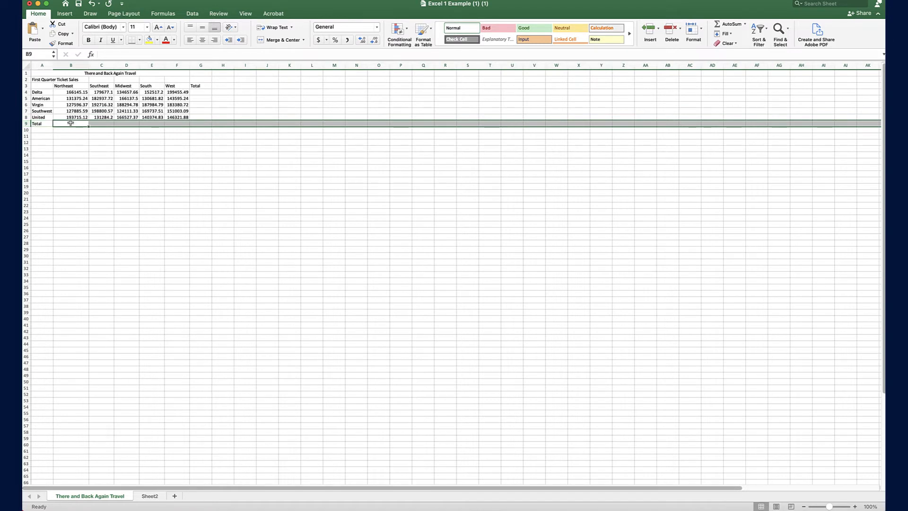
pyautogui.press('Right')
pyautogui.press('Right')
pyautogui.press('Right')
pyautogui.press('Right')
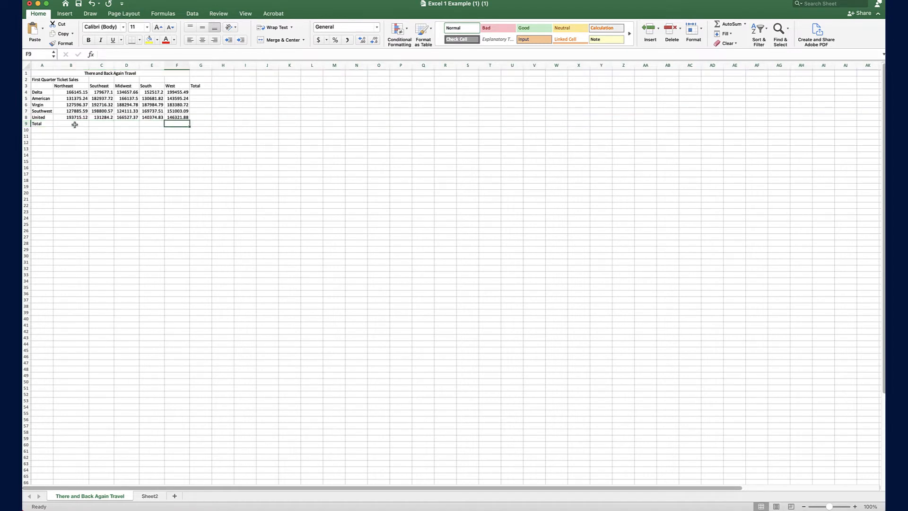
# Enter the formula =b4+b5+b6+b7+b8 in cell B9 to total the Northeast column
pyautogui.click(68, 125)
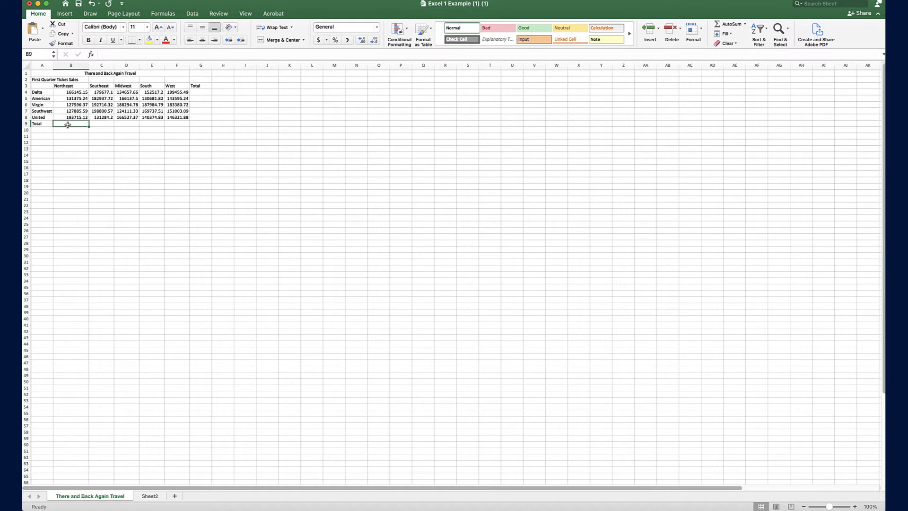
pyautogui.write('=')
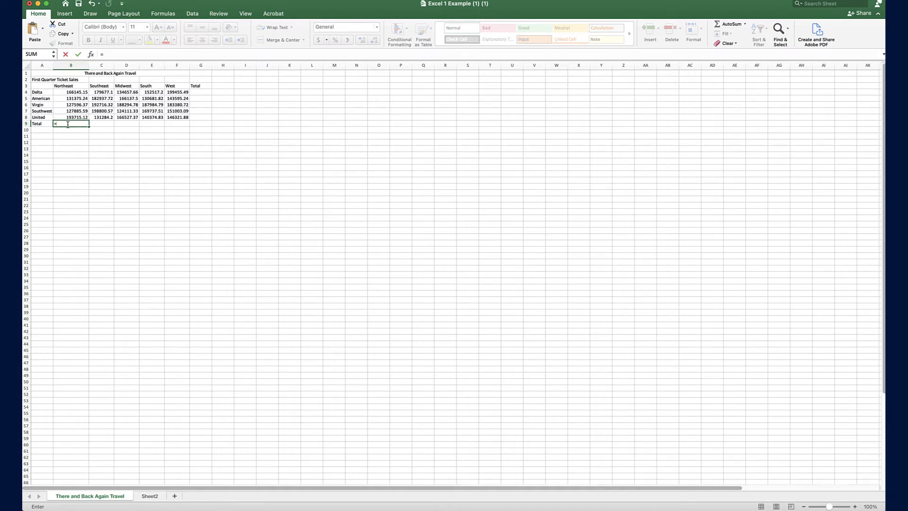
pyautogui.write('b4+b5')
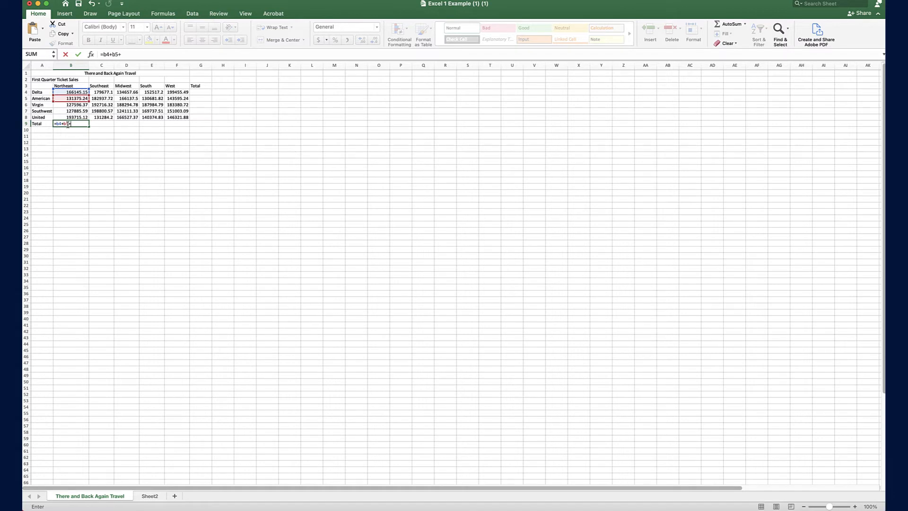
pyautogui.write('+b6+b7+b8')
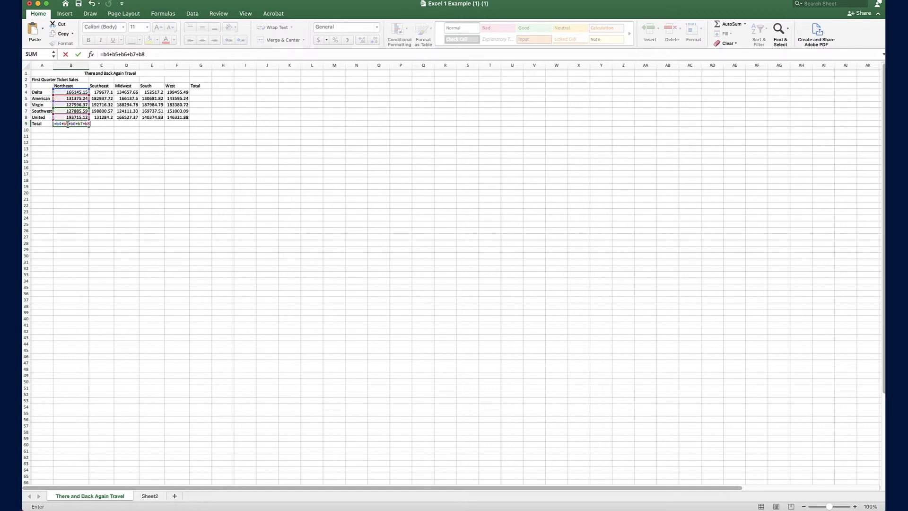
pyautogui.press('Return')
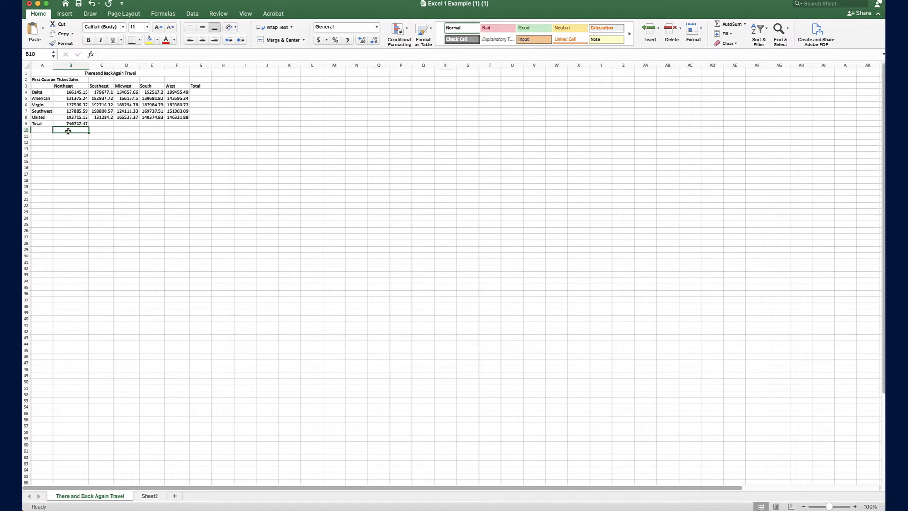
# Total the Southeast column in cell C9 with the formula =C4+C5+C6+C7+C8, picking each cell in the sheet
pyautogui.click(100, 124)
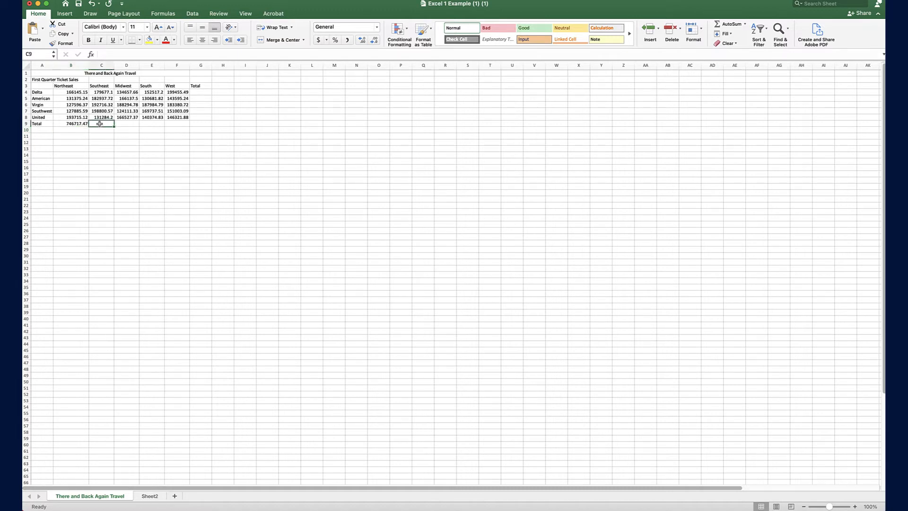
pyautogui.write('=')
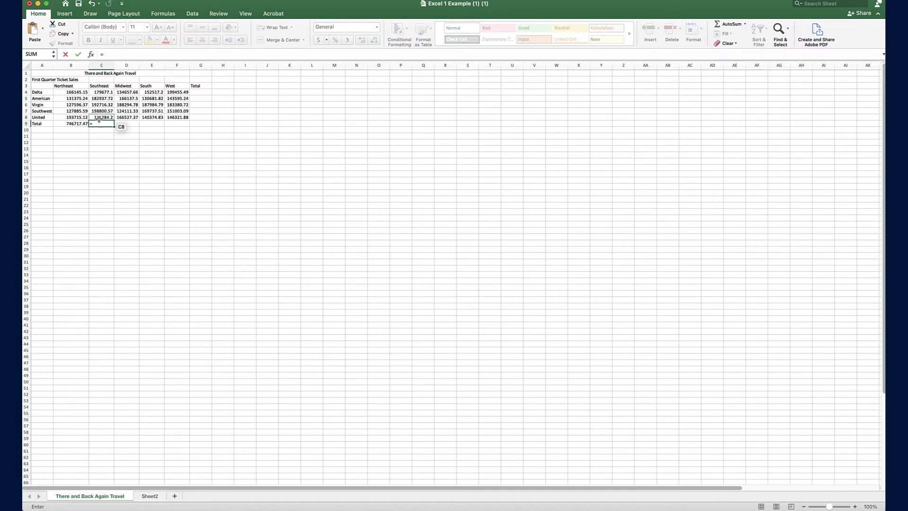
pyautogui.click(102, 93)
pyautogui.write('+')
pyautogui.click(103, 99)
pyautogui.write('+')
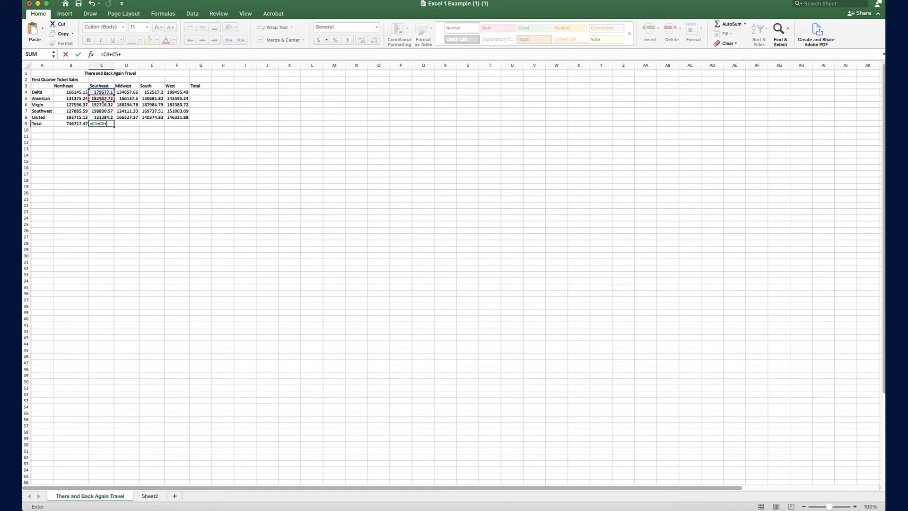
pyautogui.click(102, 105)
pyautogui.write('+')
pyautogui.click(103, 110)
pyautogui.write('+')
pyautogui.click(105, 117)
pyautogui.write('+')
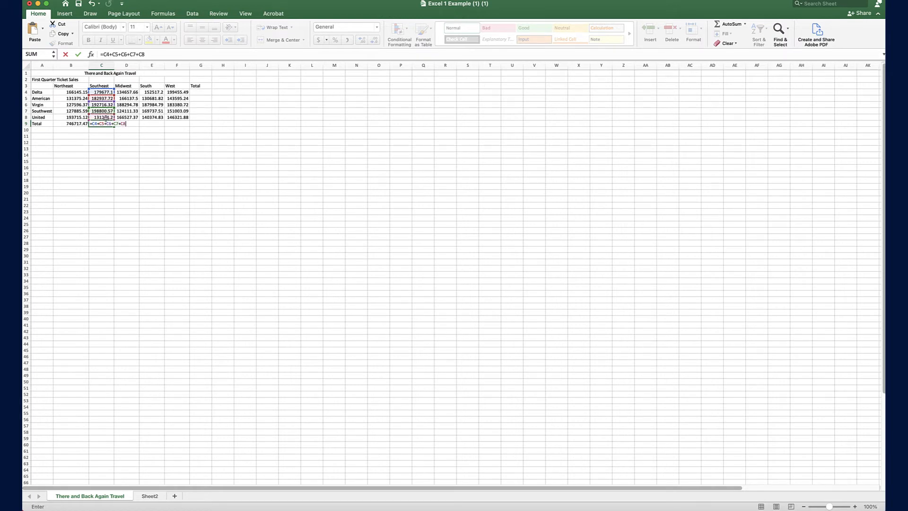
pyautogui.press('Return')
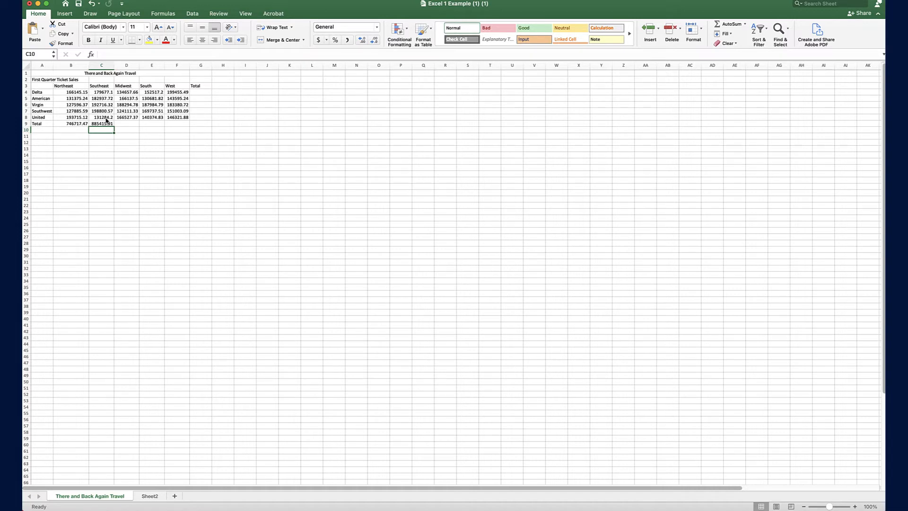
# Review the addition formula in the Northeast total cell B9
pyautogui.click(79, 123)
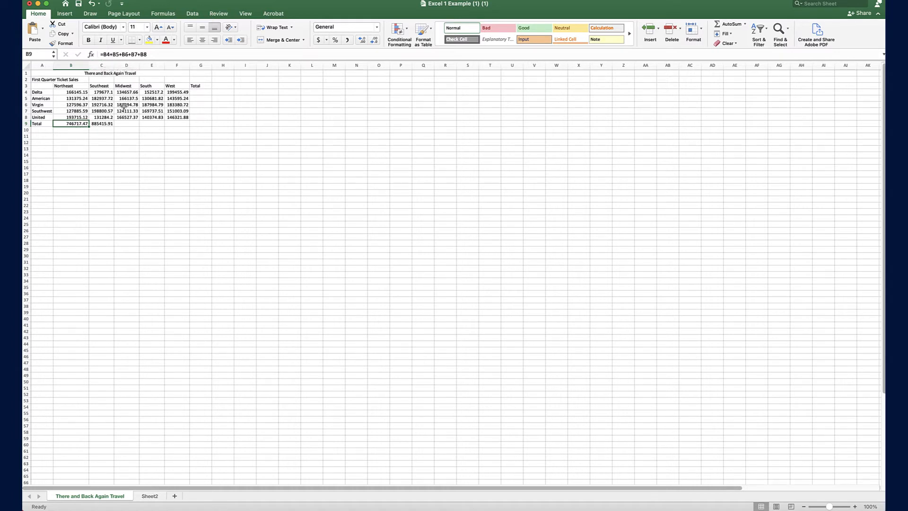
pyautogui.scroll(-1, 128, 122)
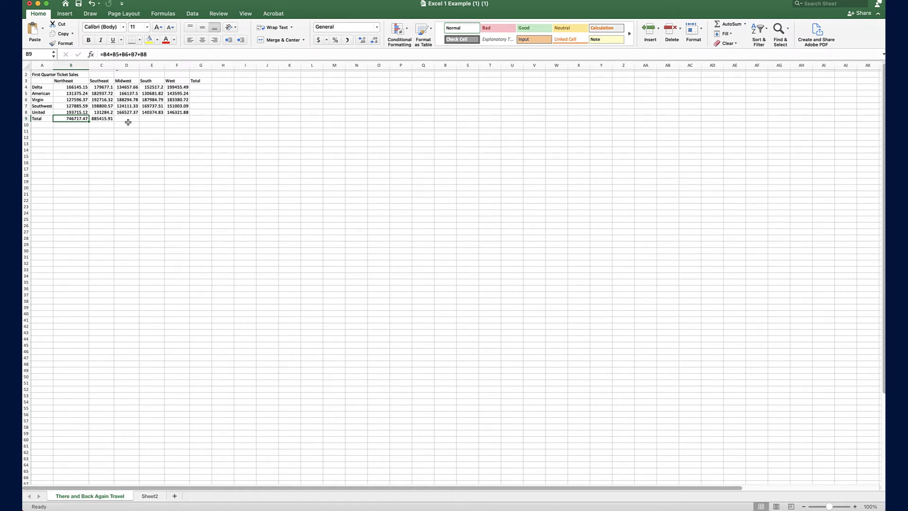
pyautogui.scroll(1, 128, 123)
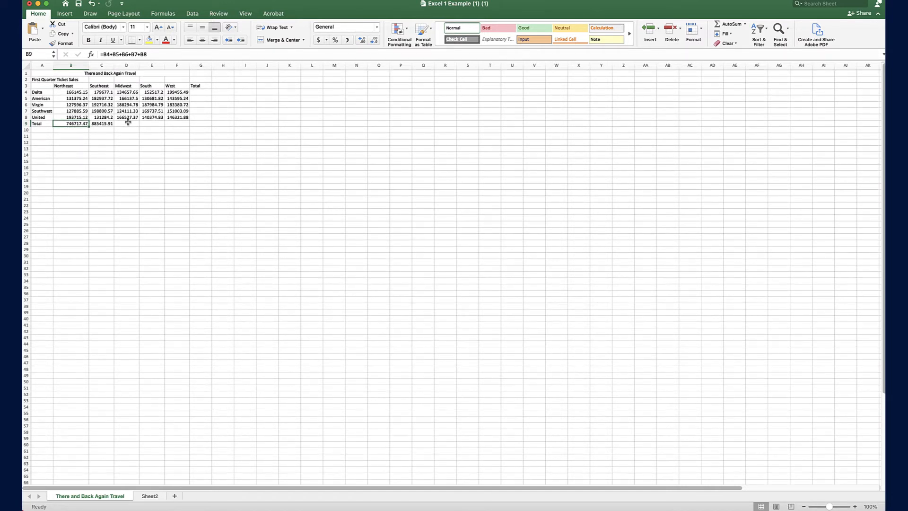
# Total the Midwest column in cell D9 with the formula =SUM(D4:D8), picking the range in the sheet
pyautogui.scroll(-1, 128, 122)
pyautogui.click(127, 122)
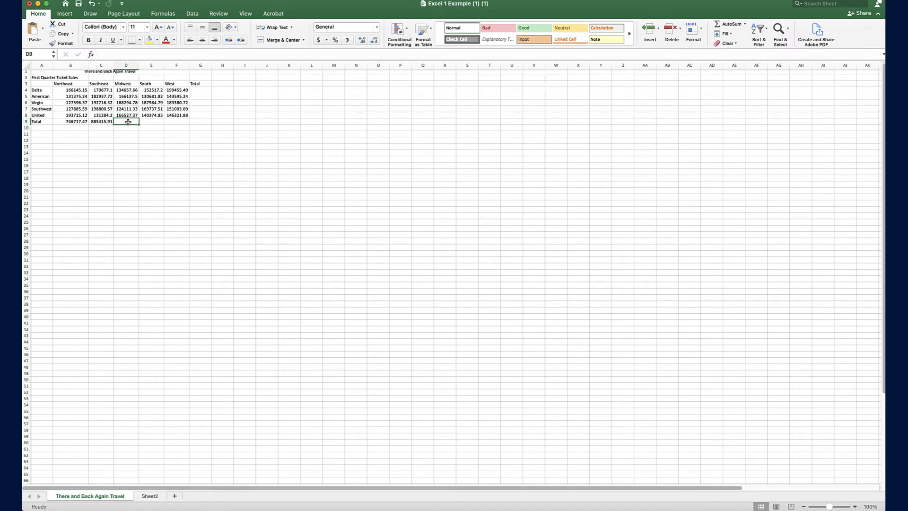
pyautogui.write('=')
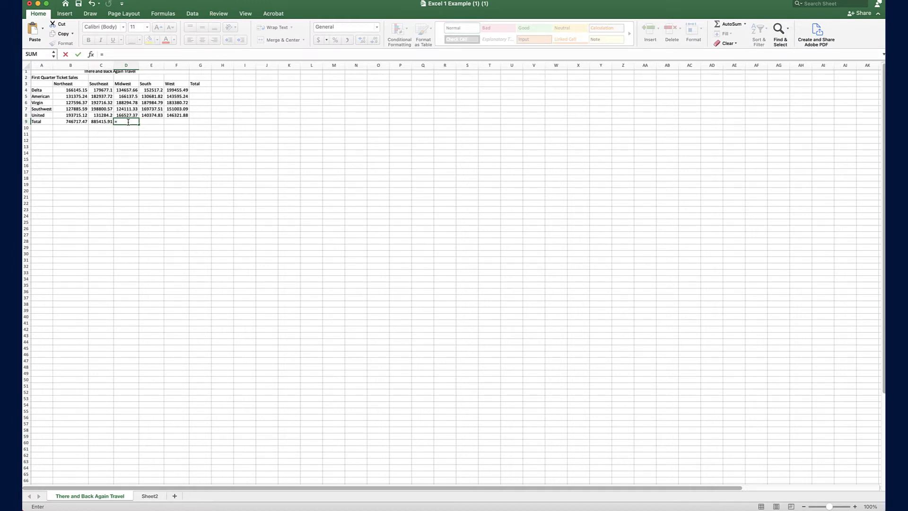
pyautogui.write('SUM')
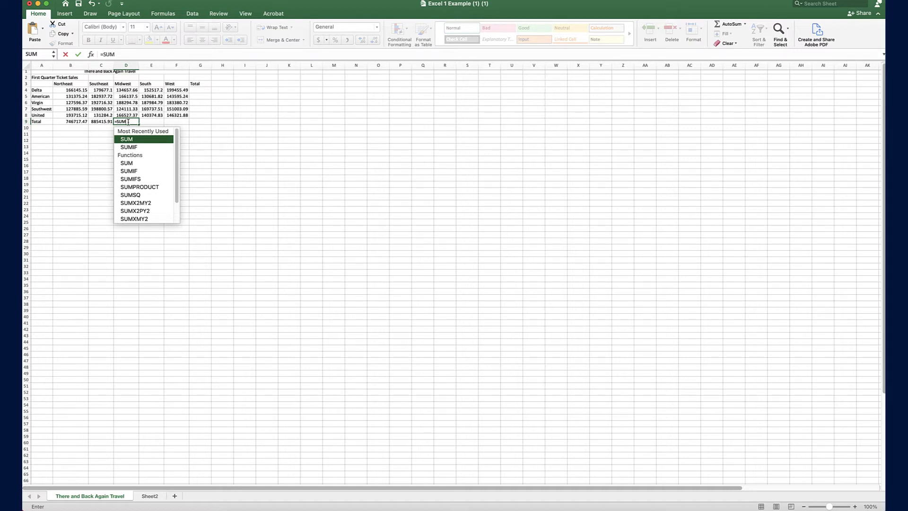
pyautogui.write('(')
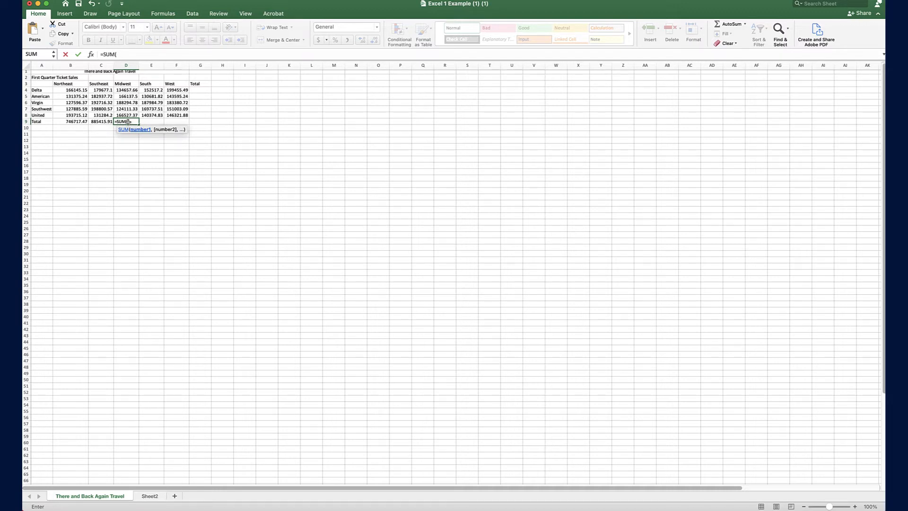
pyautogui.click(131, 90)
pyautogui.moveTo(130, 90); pyautogui.dragTo(130, 115)
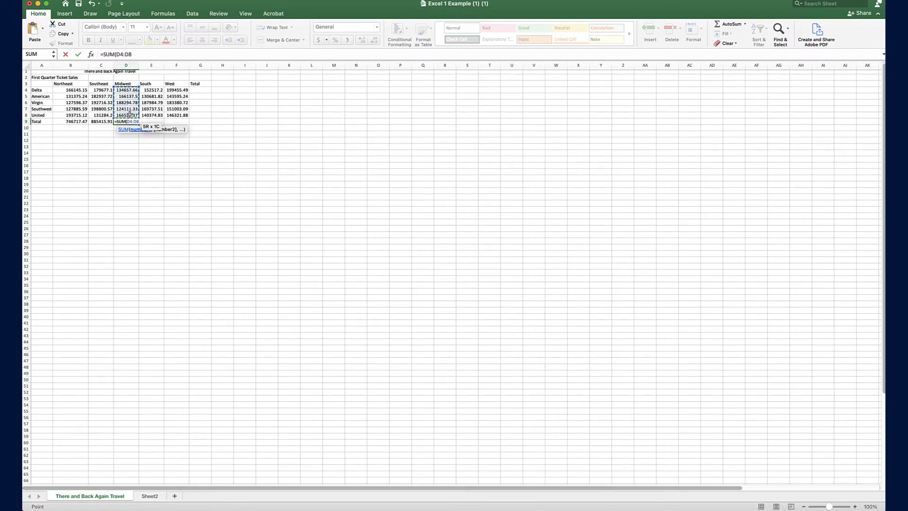
pyautogui.write(')')
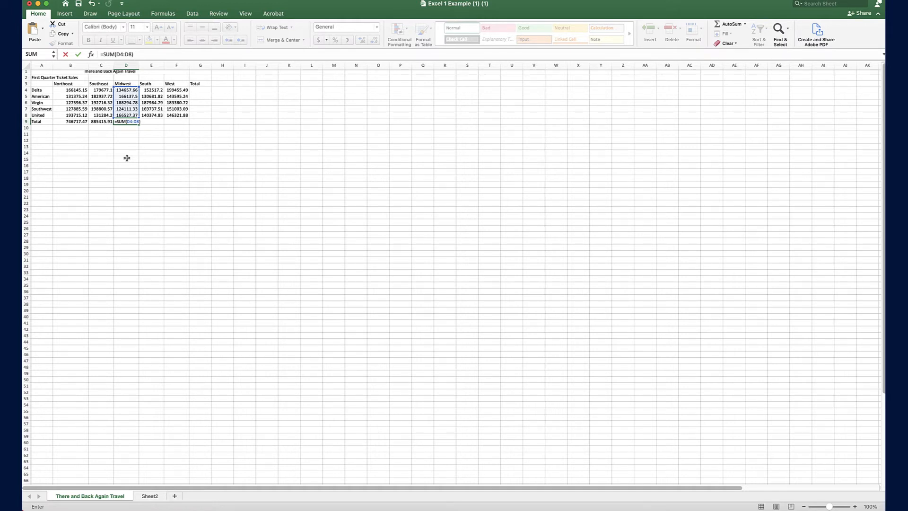
pyautogui.press('Return')
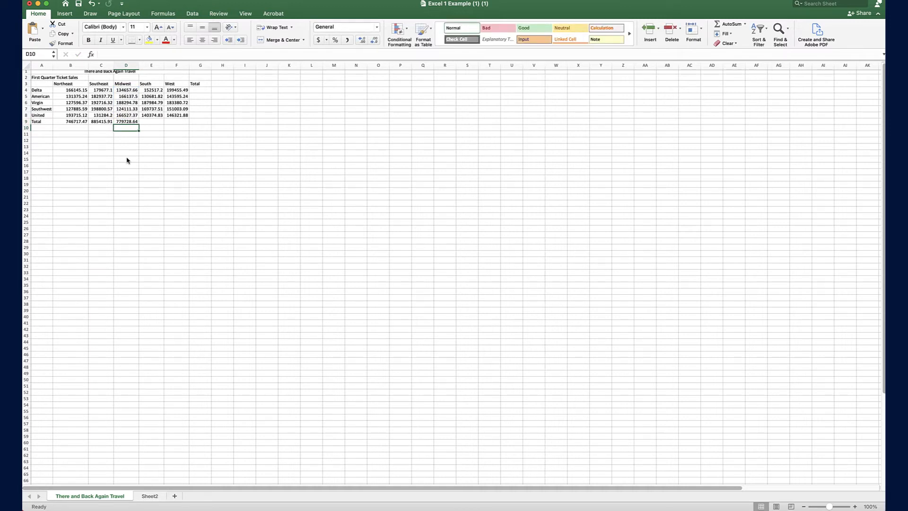
# Total the South column in cell E9 with the formula =sum(E4,E5,E6,E7,E8), picking each cell separately
pyautogui.click(151, 123)
pyautogui.write('=sum(')
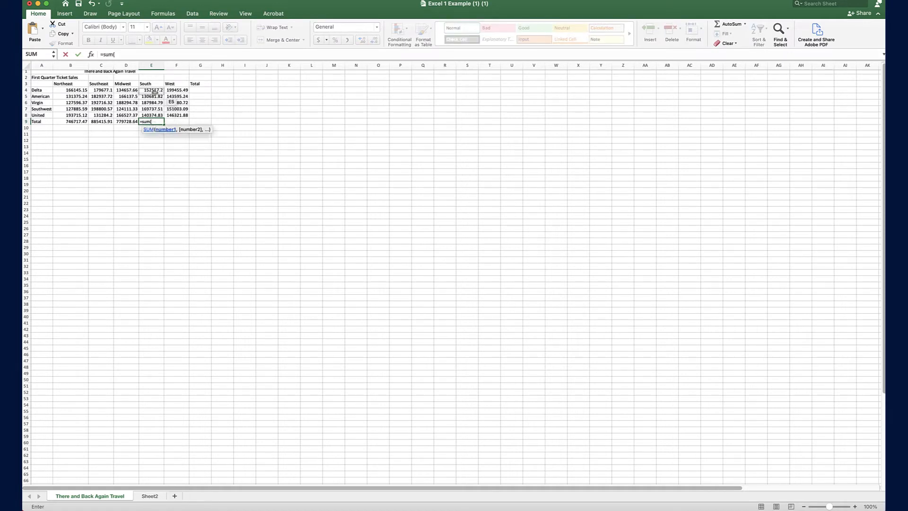
pyautogui.moveTo(154, 91); pyautogui.dragTo(155, 91)
pyautogui.write(',')
pyautogui.click(151, 96)
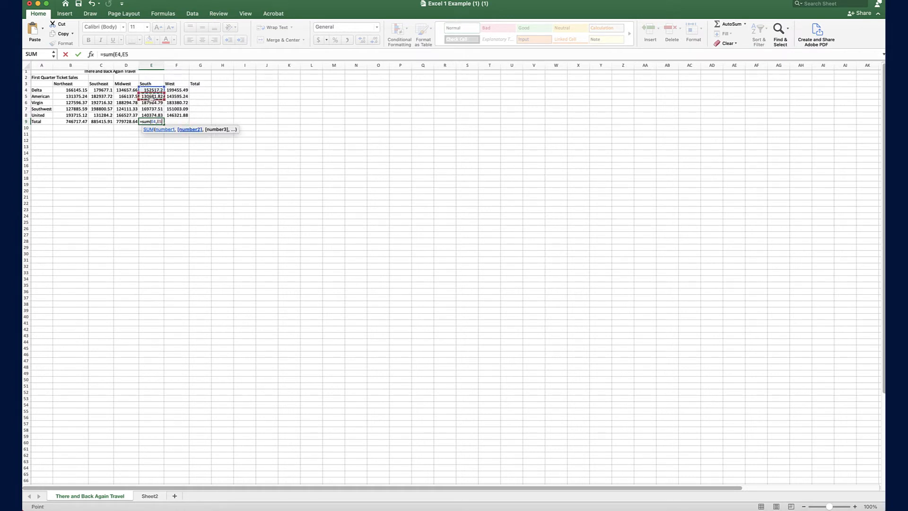
pyautogui.write(',')
pyautogui.click(150, 102)
pyautogui.write(',')
pyautogui.click(152, 109)
pyautogui.write(',')
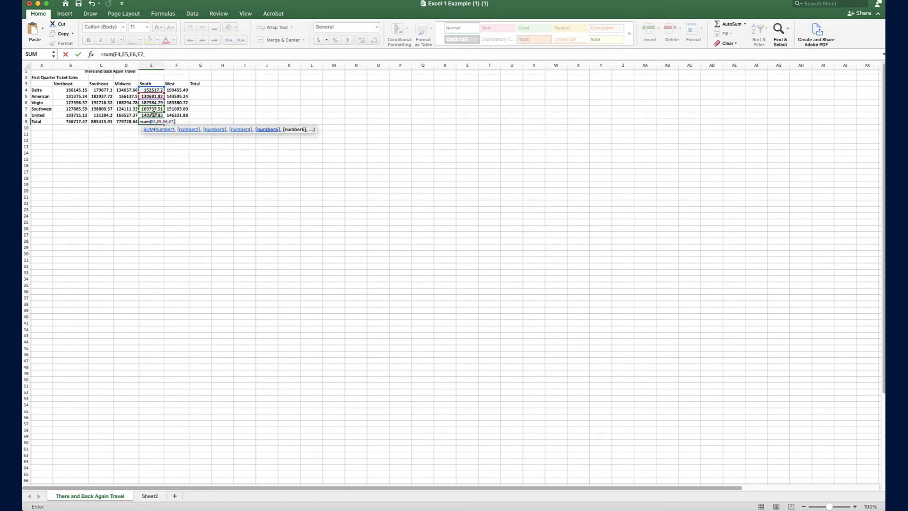
pyautogui.click(153, 116)
pyautogui.write(')')
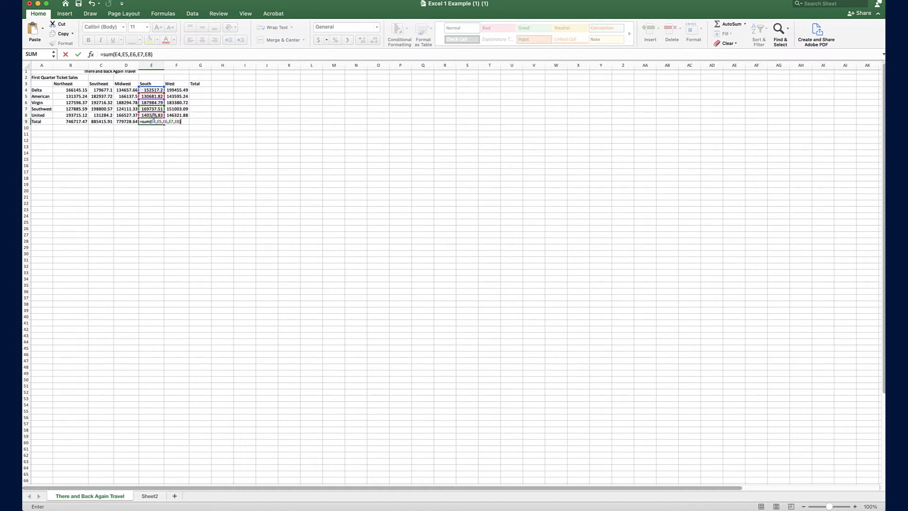
pyautogui.press('Return')
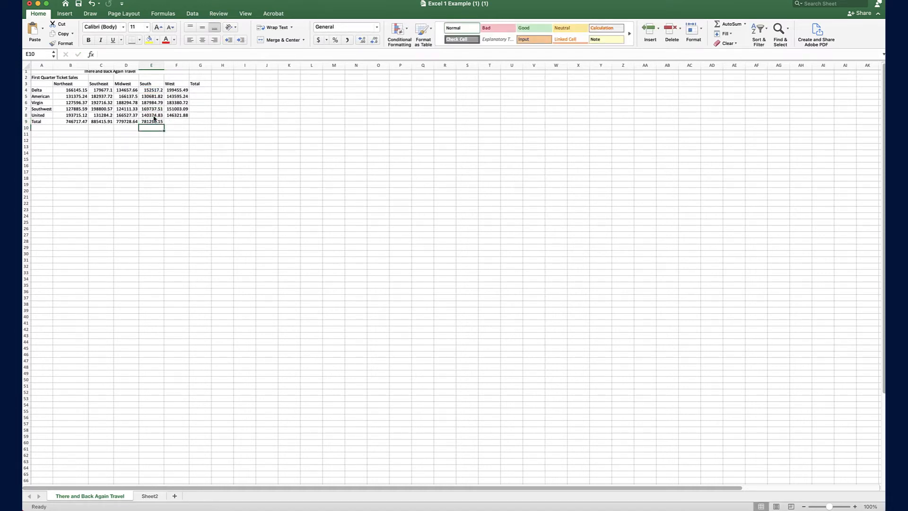
# Review the comma-separated SUM formula in the South total cell E9
pyautogui.click(153, 122)
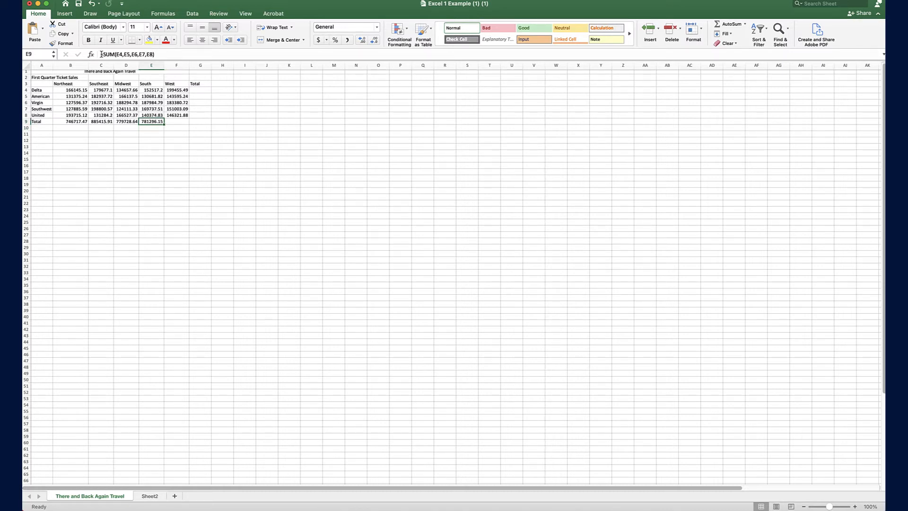
pyautogui.moveTo(101, 54); pyautogui.dragTo(176, 53)
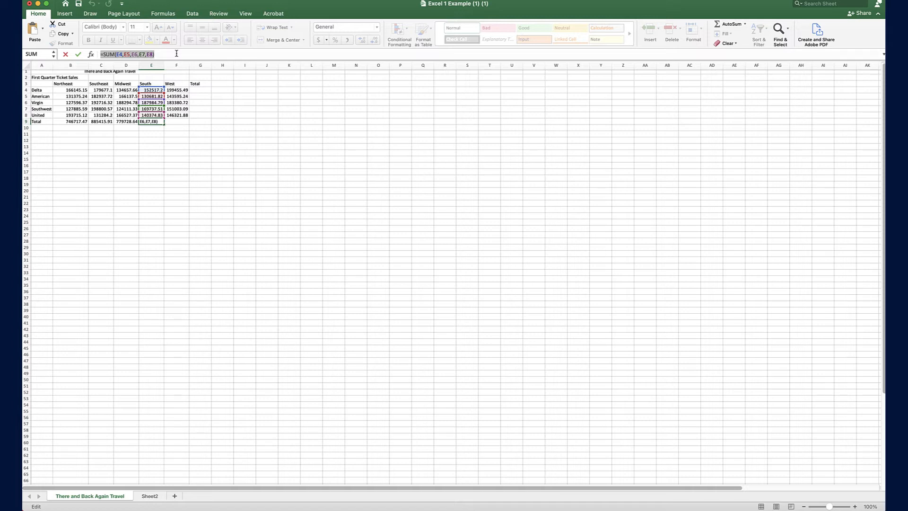
pyautogui.press('Return')
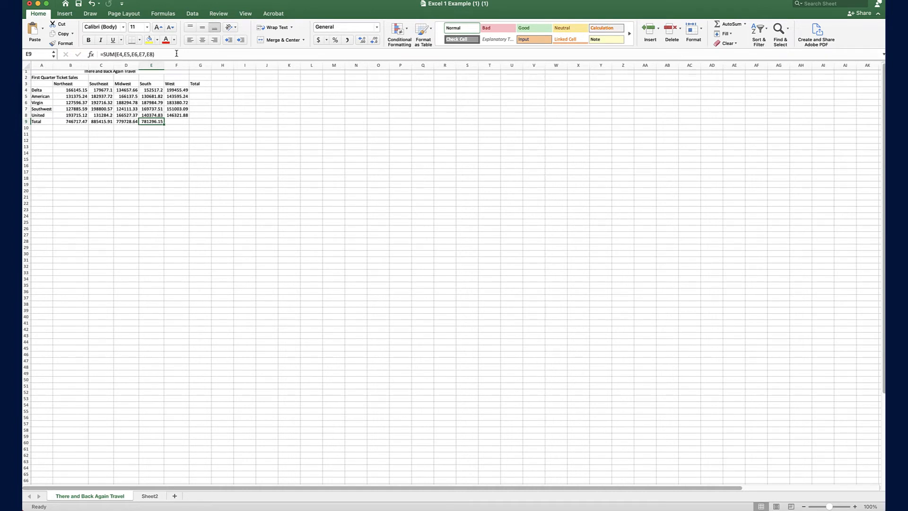
# Total the West column in cell F9 using AutoSum over F4:F8
pyautogui.click(179, 122)
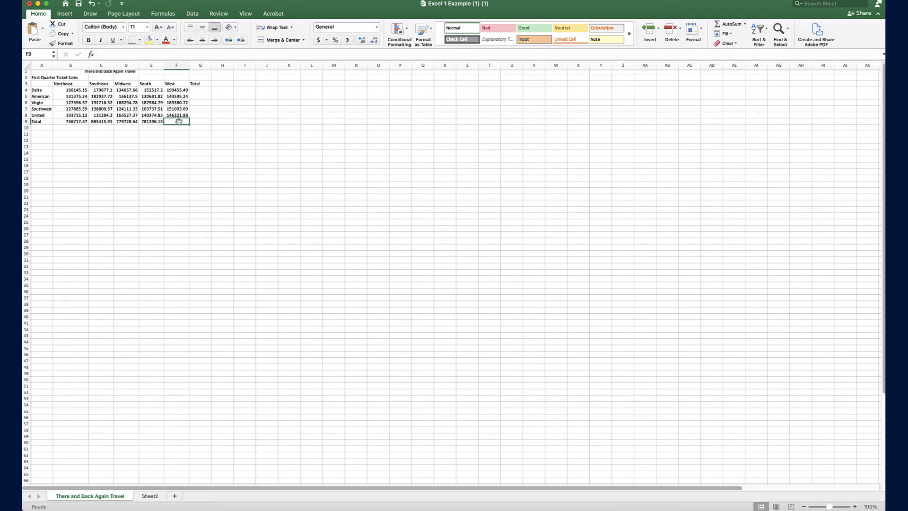
pyautogui.click(731, 25)
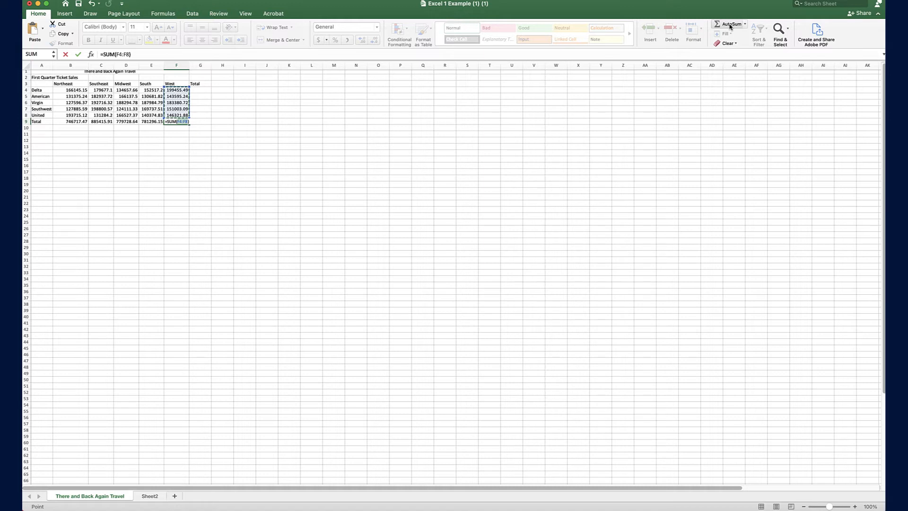
pyautogui.press('Return')
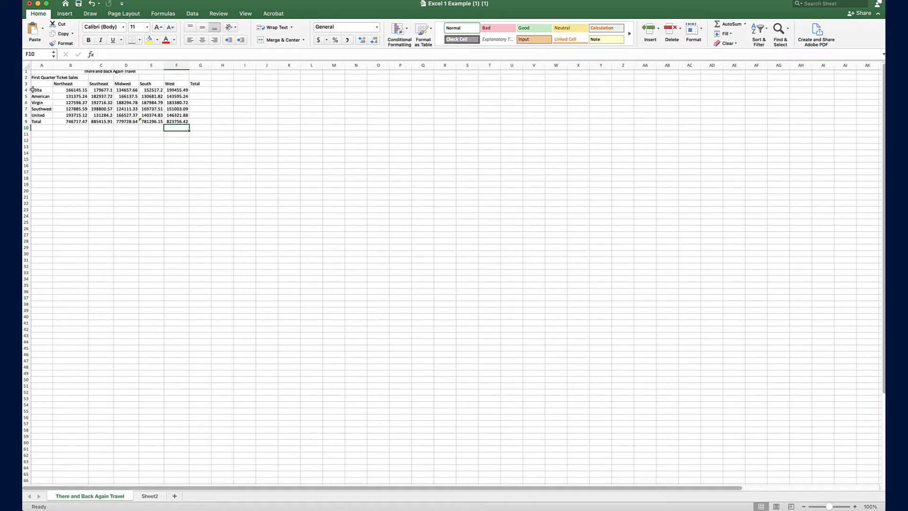
# Total the Delta row in cell G4 with the formula =sum(B4:F4) and fill it down through G9
pyautogui.click(202, 89)
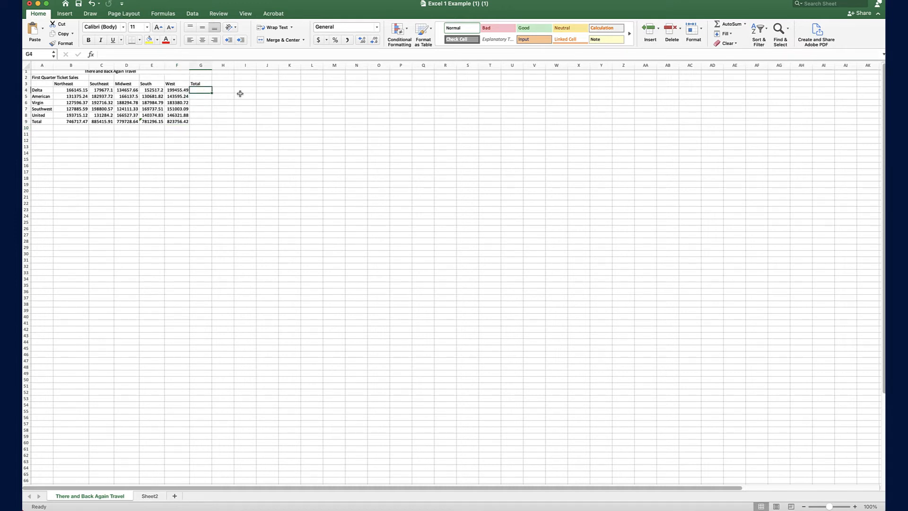
pyautogui.write('=sum(')
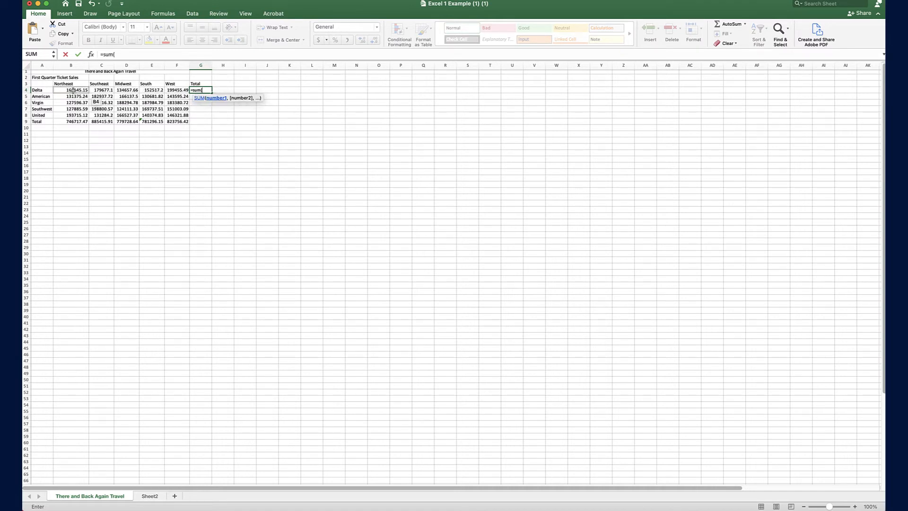
pyautogui.click(88, 90)
pyautogui.moveTo(88, 90); pyautogui.dragTo(181, 90)
pyautogui.write(')')
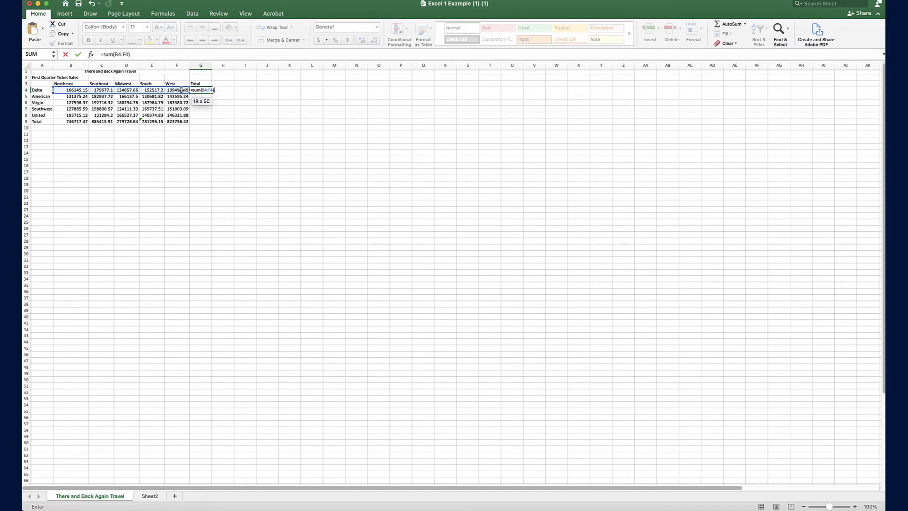
pyautogui.press('Return')
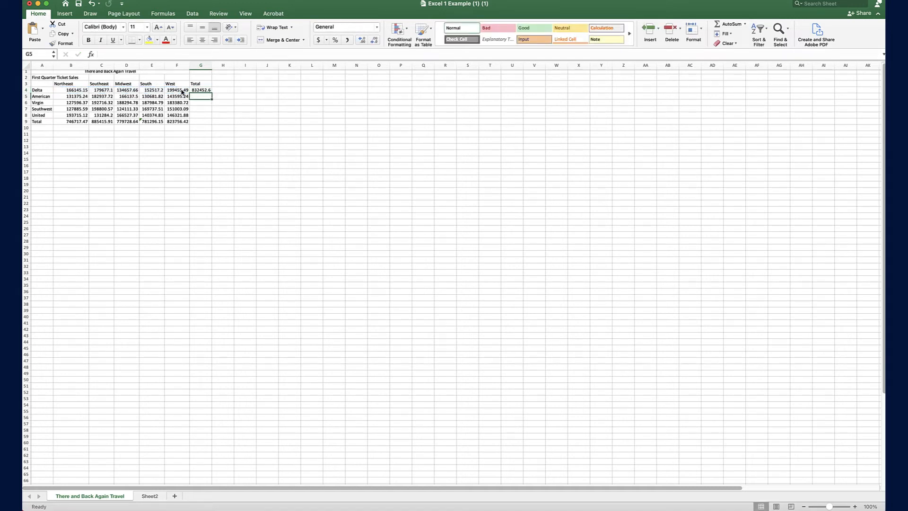
pyautogui.click(195, 90)
pyautogui.moveTo(212, 94); pyautogui.dragTo(209, 123)
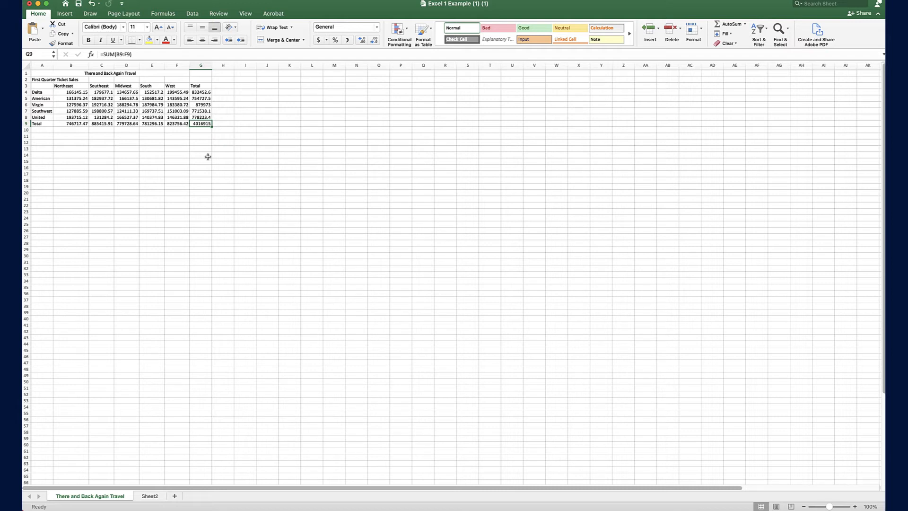
# Apply the Heading 1 cell style to the There and Back Again Travel title in A1
pyautogui.hotkey('ctrl', 'Home')
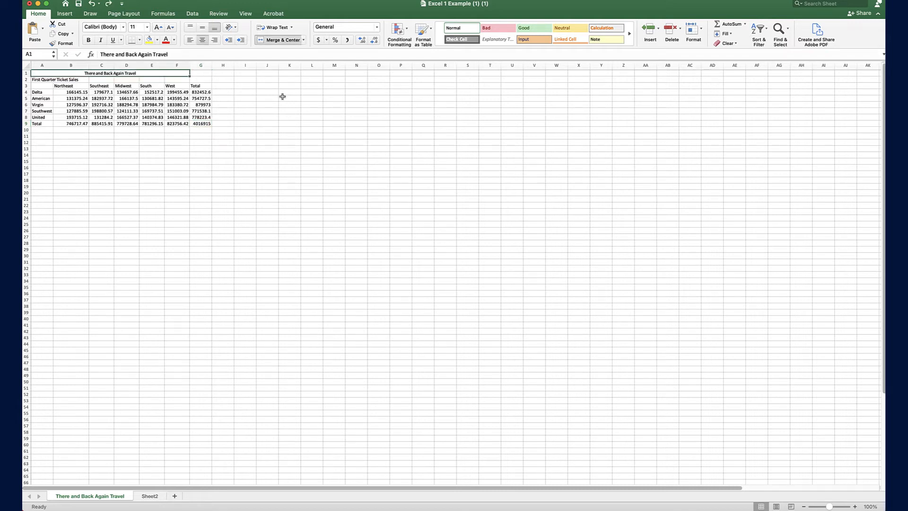
pyautogui.click(537, 48)
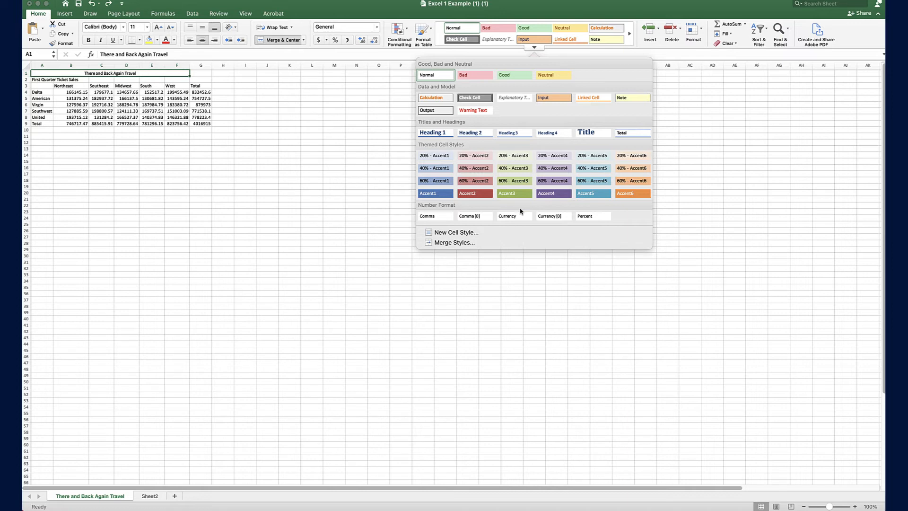
pyautogui.click(434, 133)
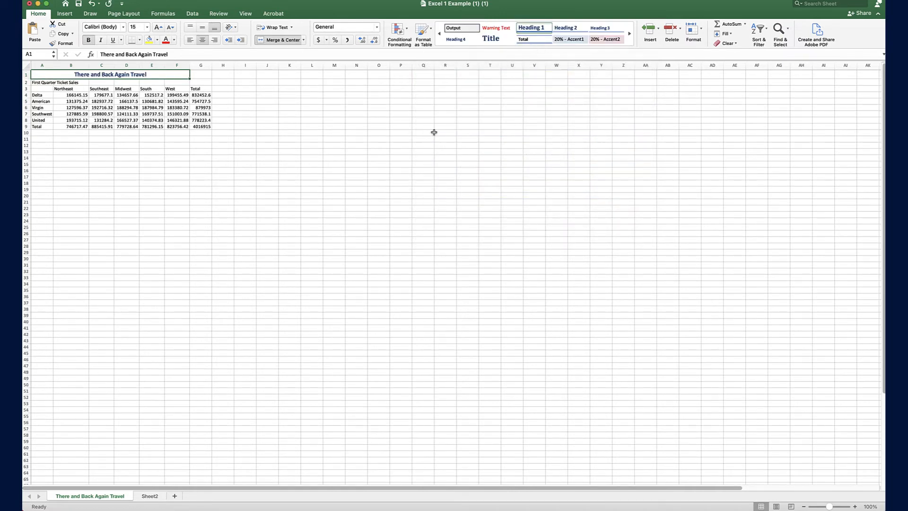
pyautogui.click(438, 140)
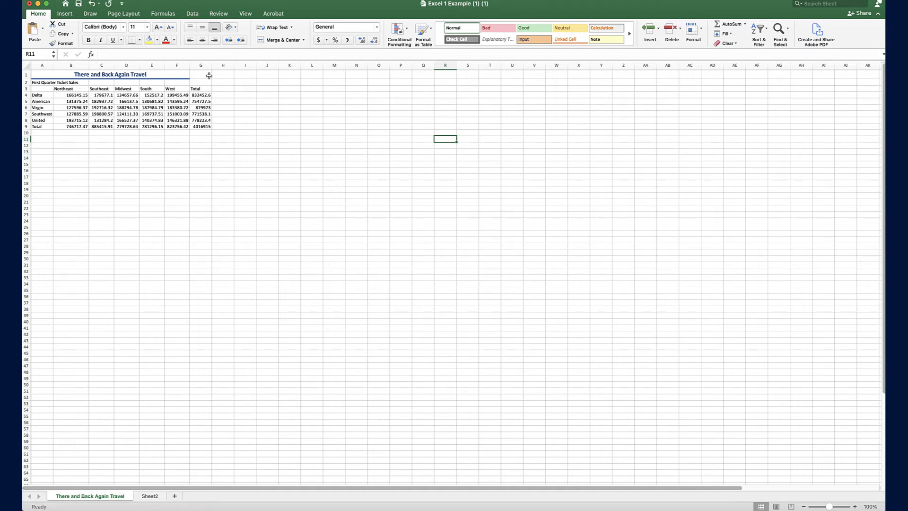
# Unmerge the worksheet title, then merge and center it across A1:G1 to include the Total column
pyautogui.click(194, 74)
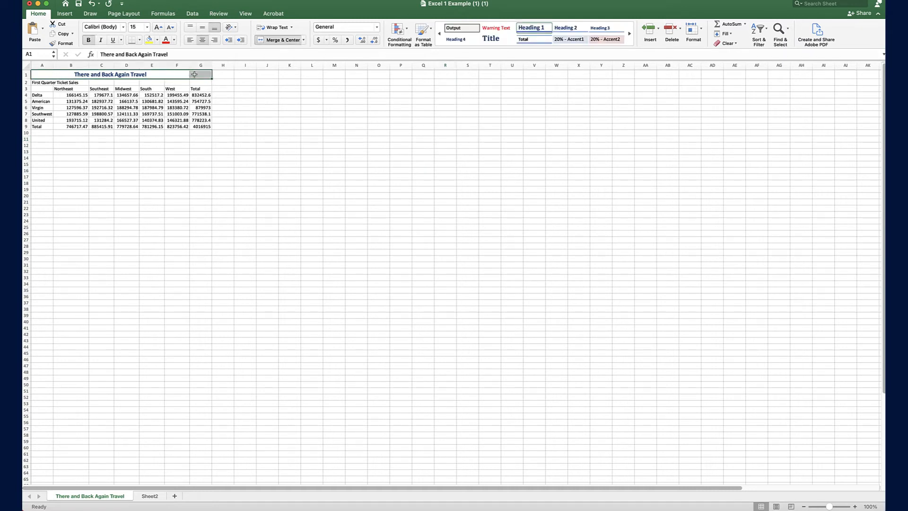
pyautogui.click(269, 42)
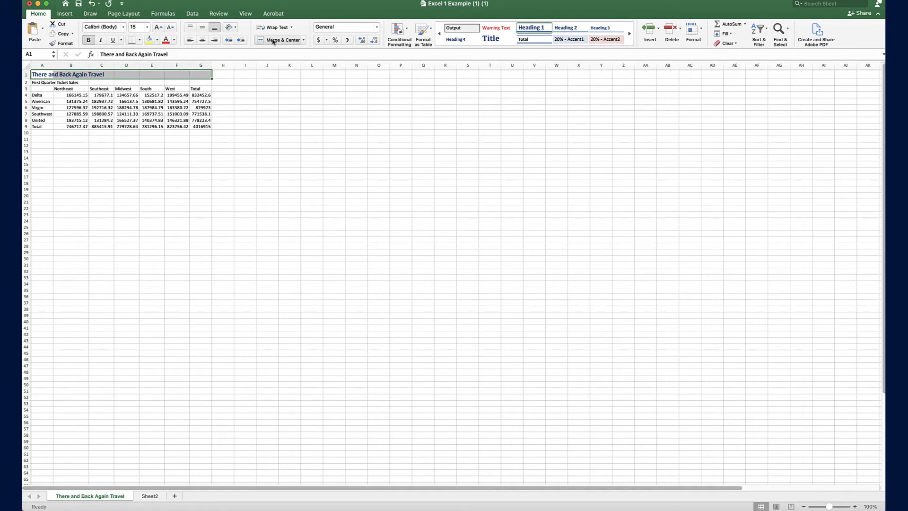
pyautogui.click(273, 41)
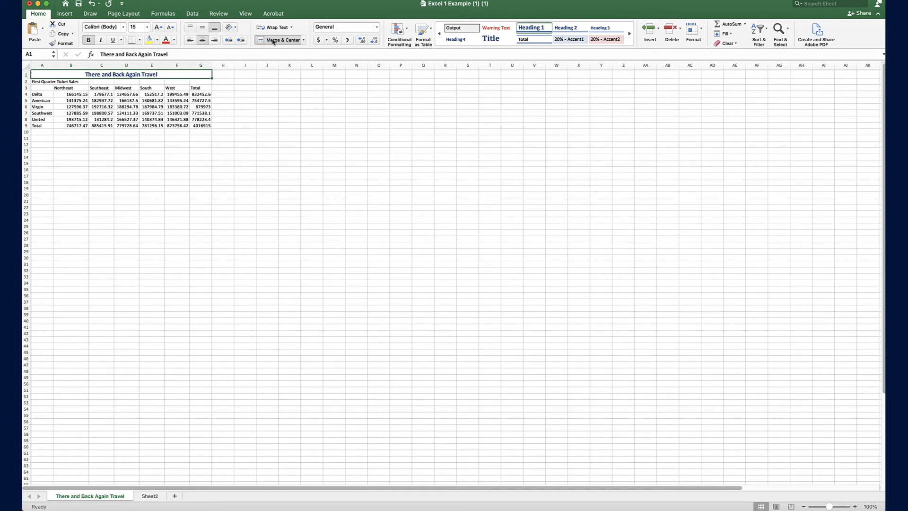
pyautogui.click(267, 106)
# Reapply the Heading 1 cell style to the merged title so its bottom border spans A1:G1
pyautogui.click(157, 76)
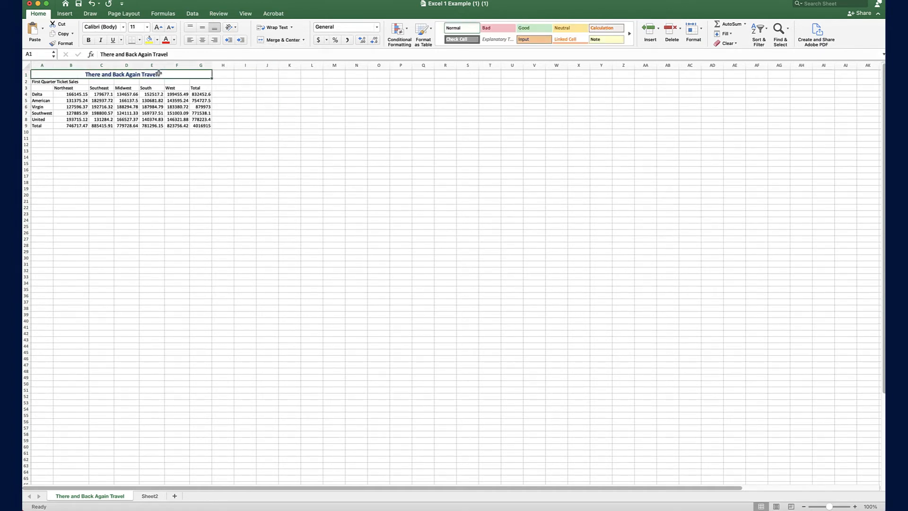
pyautogui.click(542, 31)
pyautogui.click(517, 110)
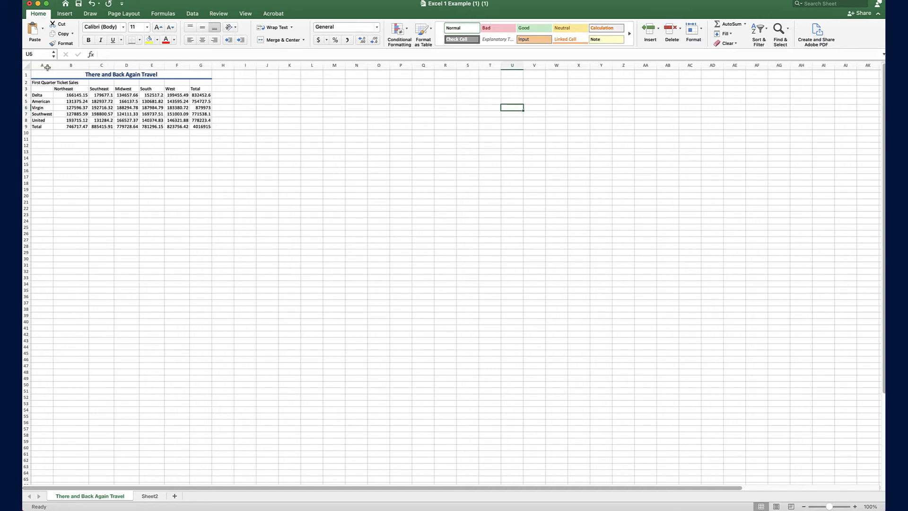
# Set the font of the First Quarter Ticket Sales subtitle in A2 to Cambria (Headings)
pyautogui.click(38, 82)
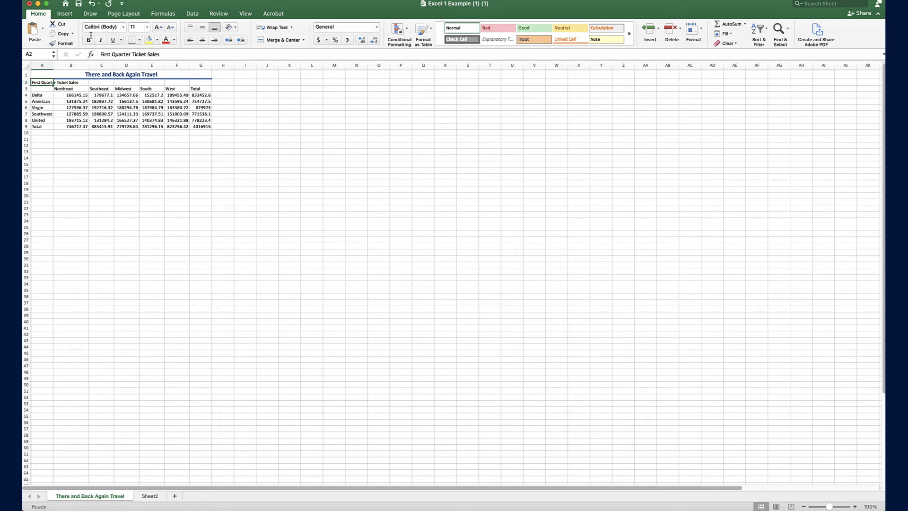
pyautogui.click(124, 29)
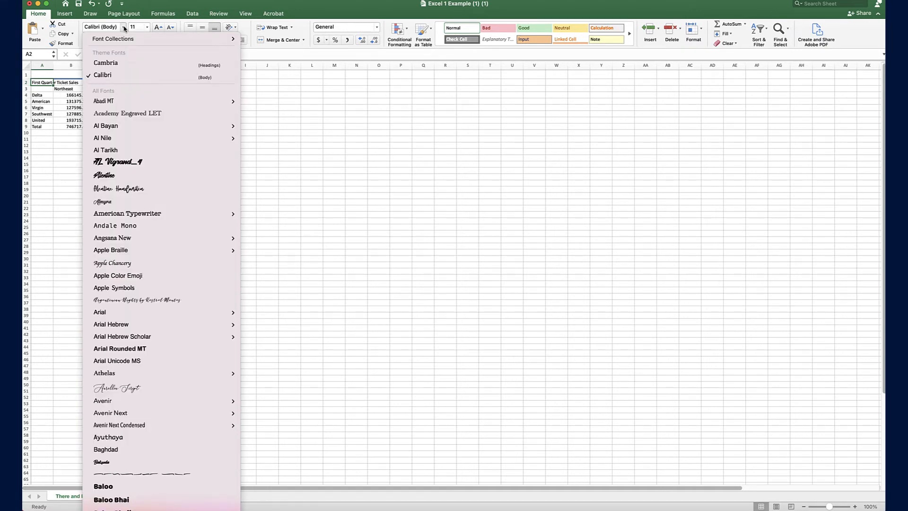
pyautogui.click(123, 64)
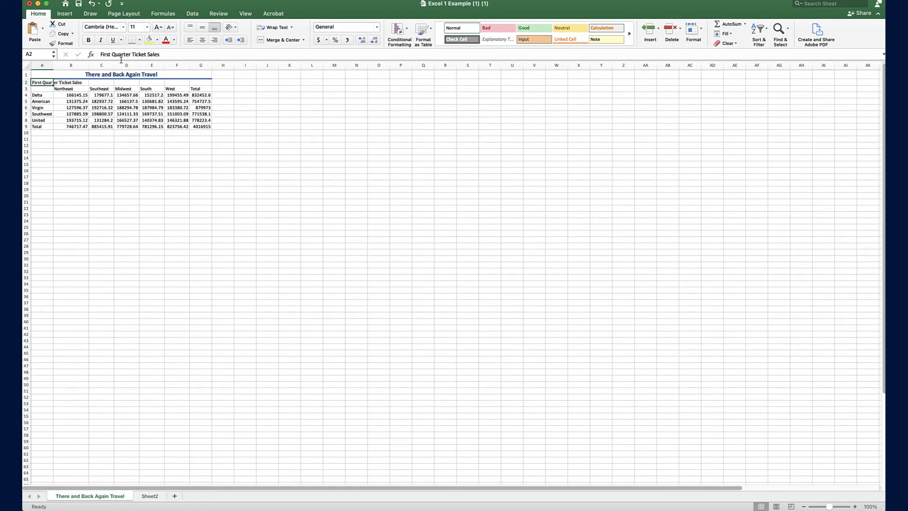
# Bold the First Quarter Ticket Sales subtitle in A2 and set its font size to 14
pyautogui.click(89, 40)
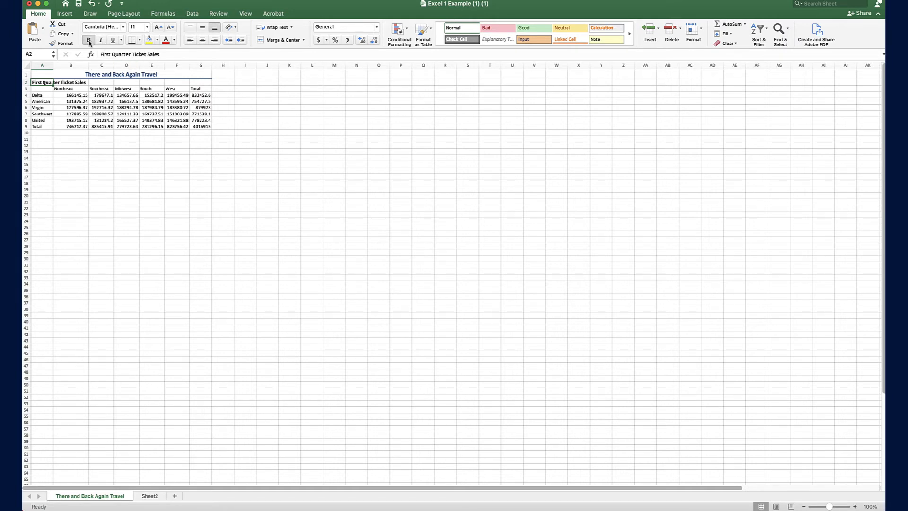
pyautogui.click(155, 29)
pyautogui.click(155, 28)
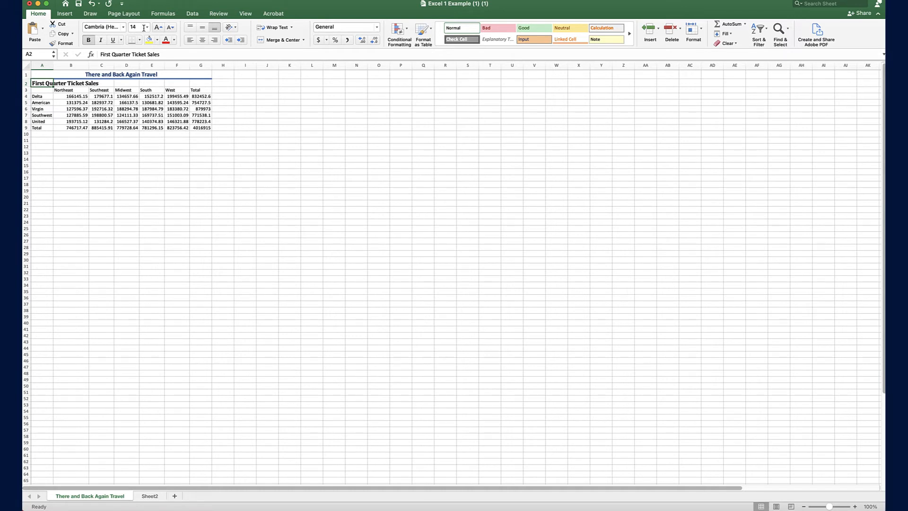
pyautogui.click(146, 28)
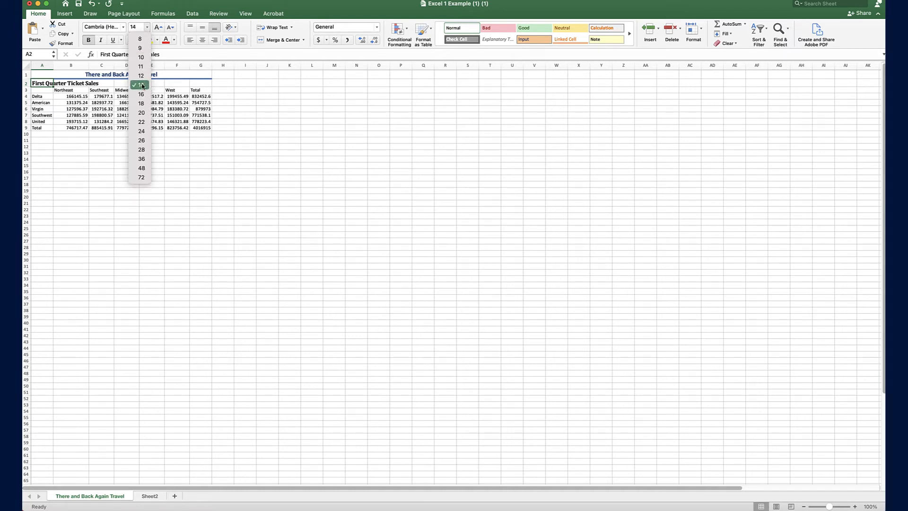
pyautogui.click(160, 27)
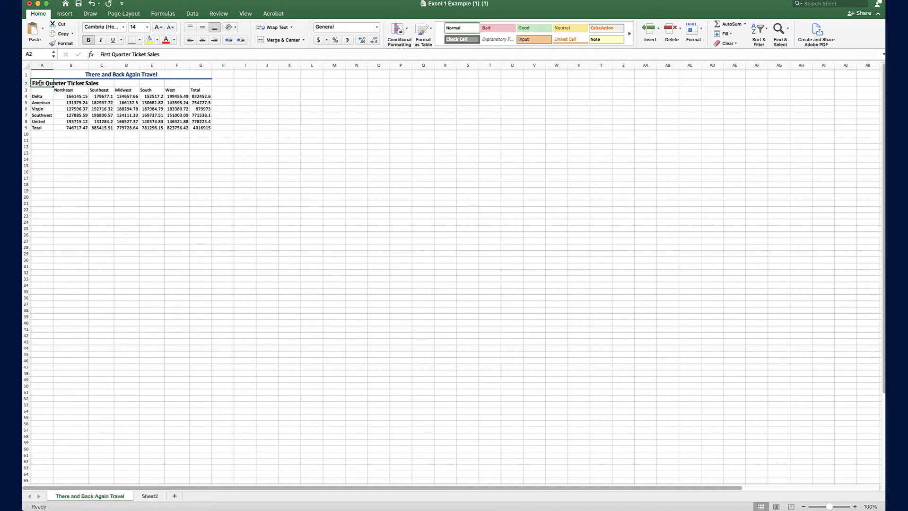
# Merge and center the First Quarter Ticket Sales subtitle across A2:G2
pyautogui.moveTo(41, 84); pyautogui.dragTo(200, 83)
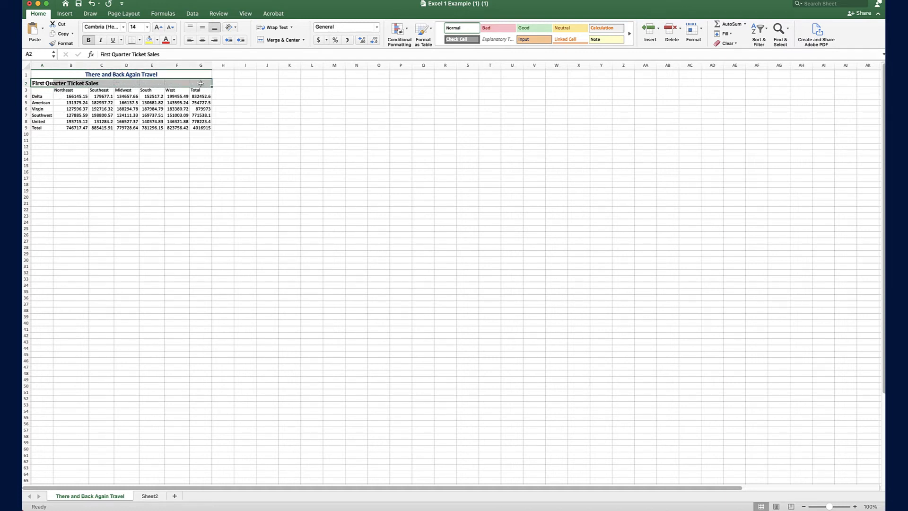
pyautogui.click(284, 40)
pyautogui.click(305, 113)
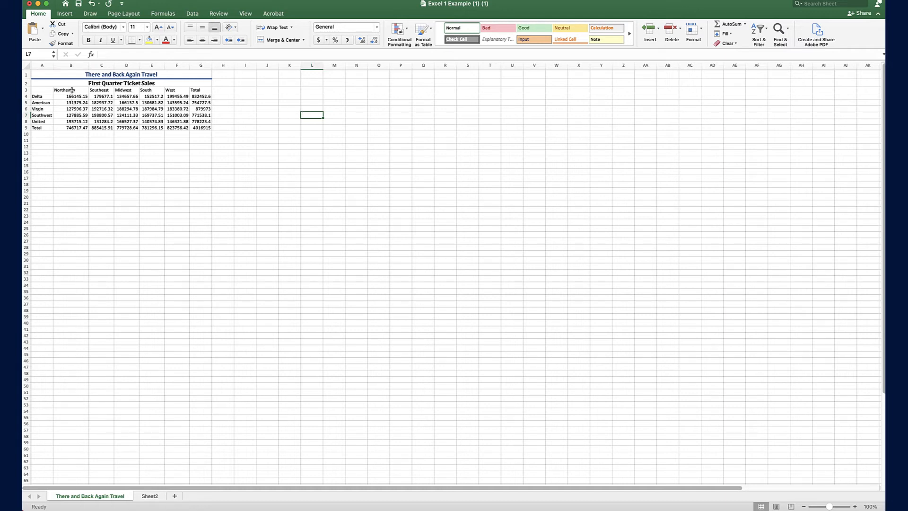
# Try the Heading 3 cell style on the column headings in B3:G3, then undo it
pyautogui.moveTo(71, 90); pyautogui.dragTo(200, 91)
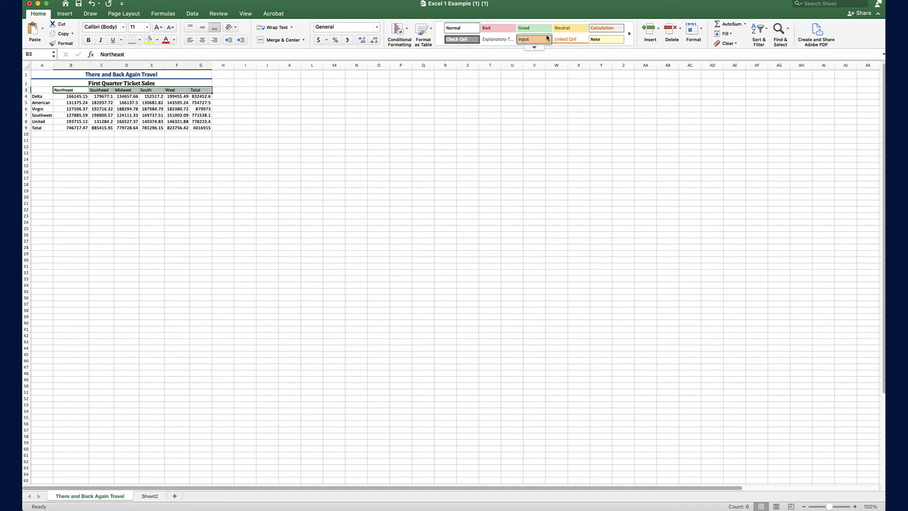
pyautogui.click(535, 48)
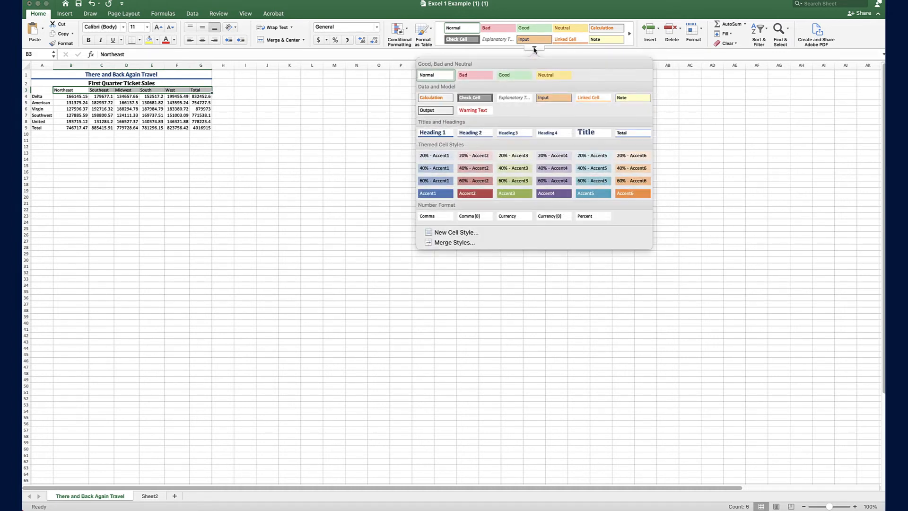
pyautogui.click(523, 136)
pyautogui.click(494, 141)
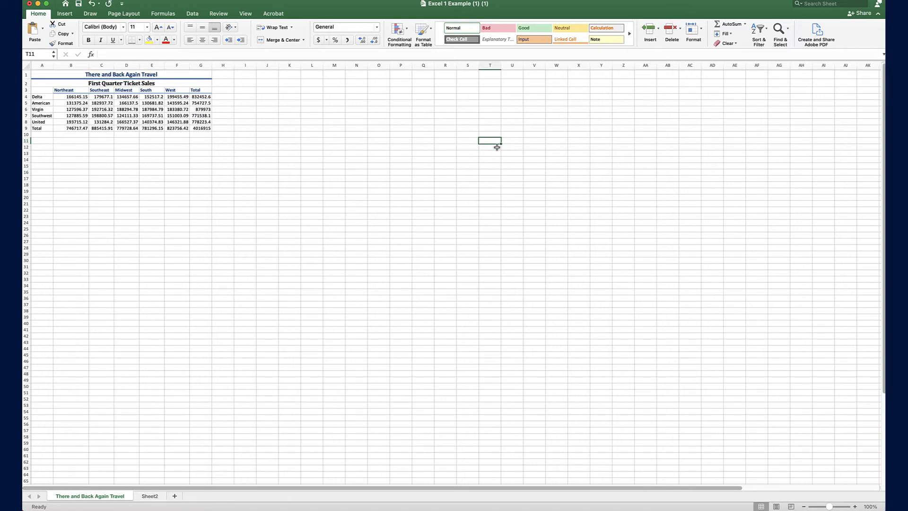
pyautogui.click(445, 121)
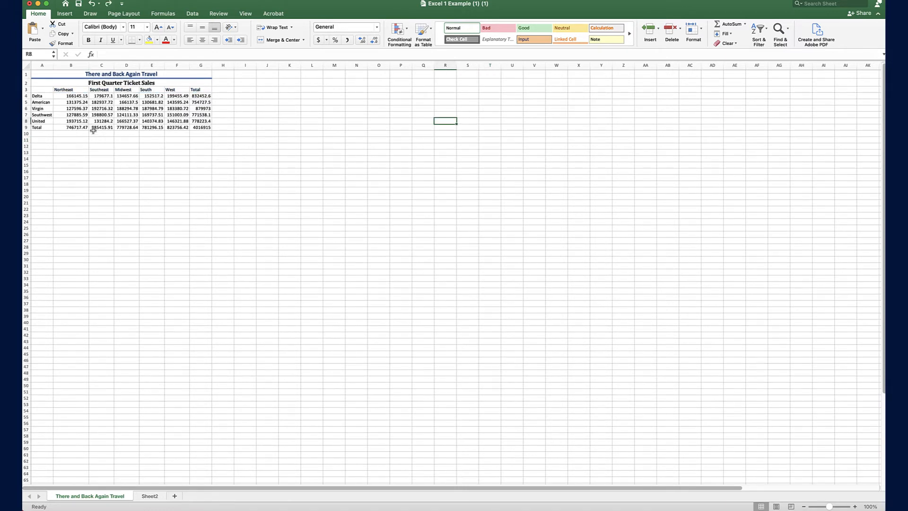
pyautogui.click(75, 90)
pyautogui.click(111, 90)
pyautogui.click(135, 90)
pyautogui.click(158, 90)
pyautogui.click(183, 91)
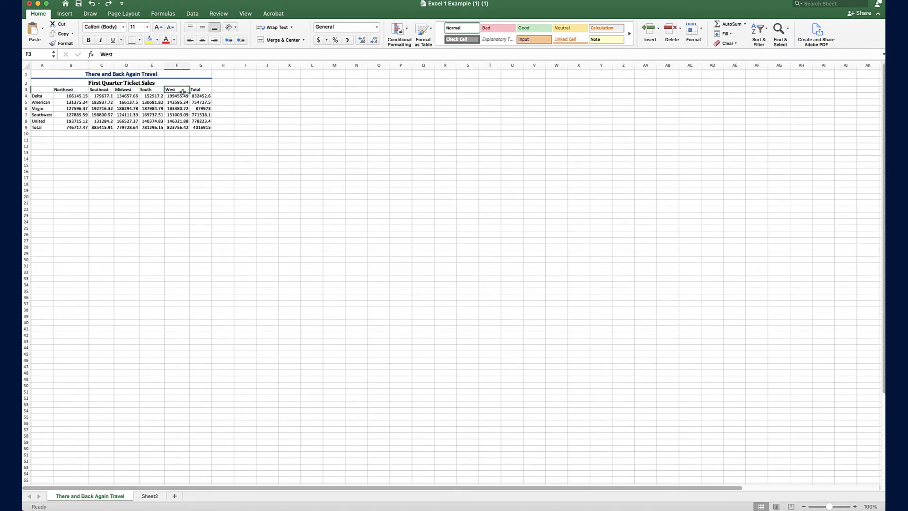
# Apply the Heading 3 cell style to the column heading row A3:G3, including the empty cell A3
pyautogui.moveTo(40, 90); pyautogui.dragTo(196, 90)
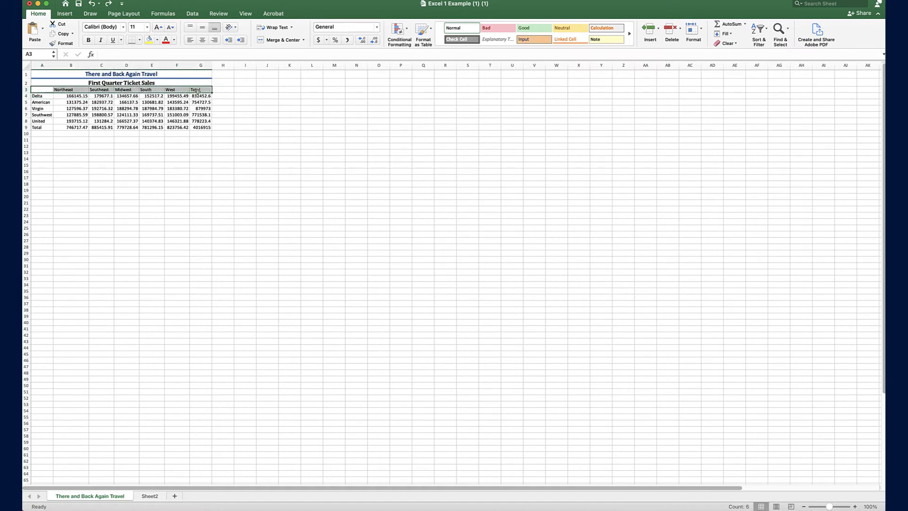
pyautogui.click(535, 48)
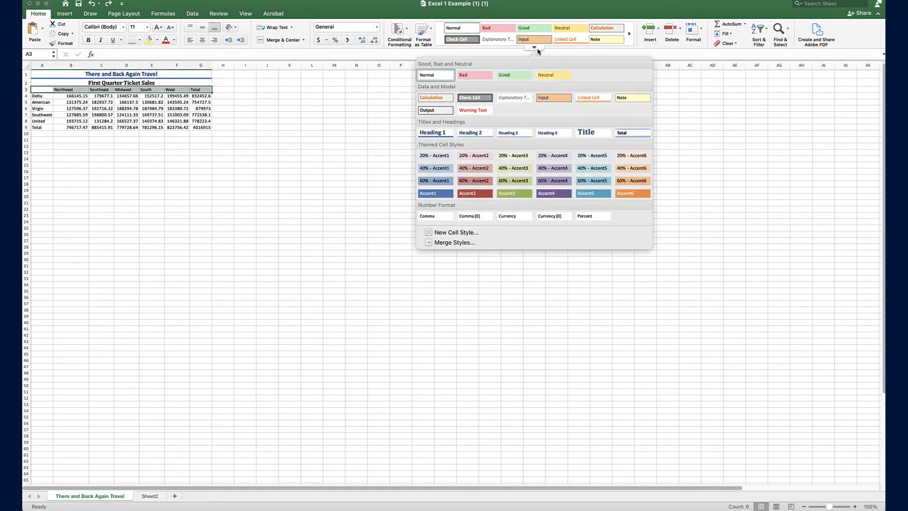
pyautogui.click(520, 135)
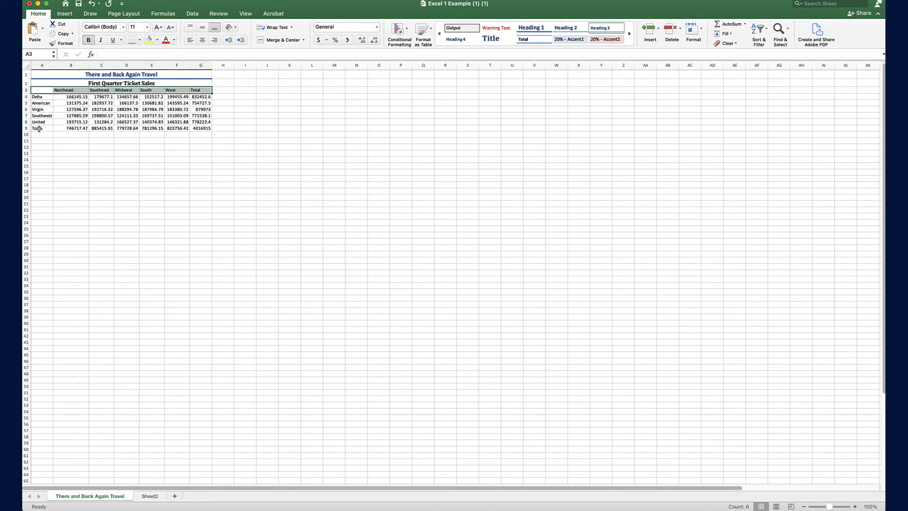
# Apply the Total cell style to the total row A9:G9
pyautogui.moveTo(39, 129); pyautogui.dragTo(201, 129)
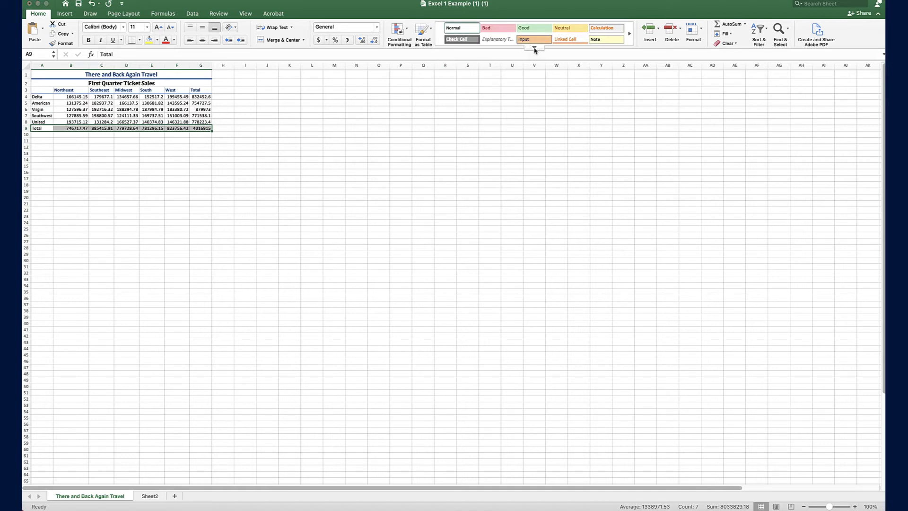
pyautogui.click(535, 47)
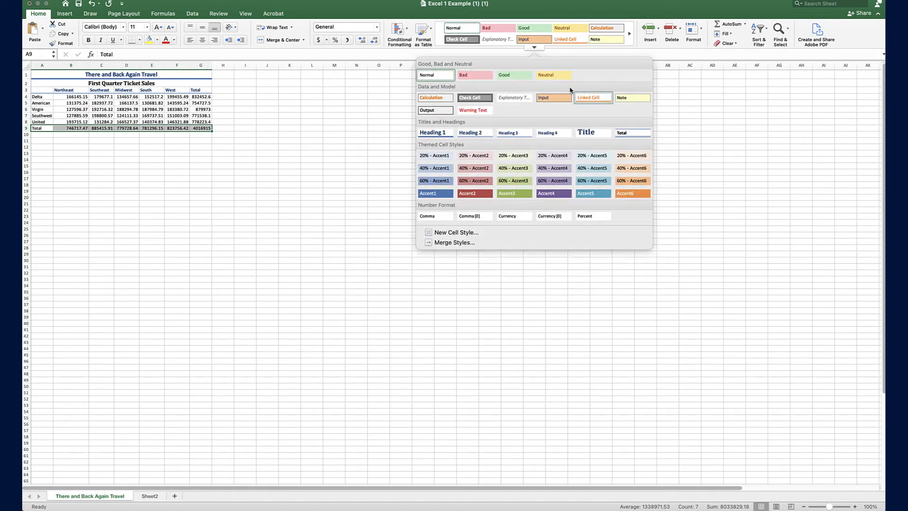
pyautogui.click(635, 134)
pyautogui.click(353, 122)
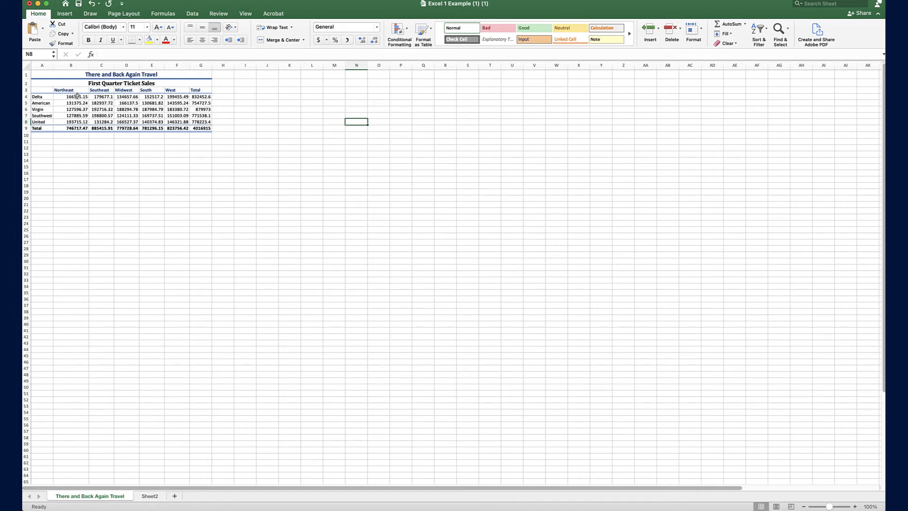
# Format the sales figures and totals in B4:G9 as Accounting, and switch them to the Currency number format
pyautogui.moveTo(76, 96); pyautogui.dragTo(201, 97)
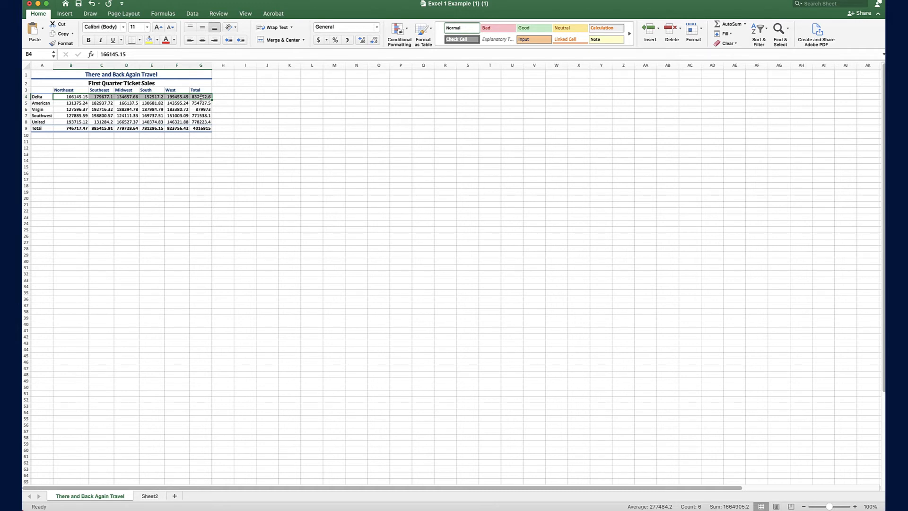
pyautogui.keyDown('shift'); pyautogui.click(205, 127); pyautogui.keyUp('shift')
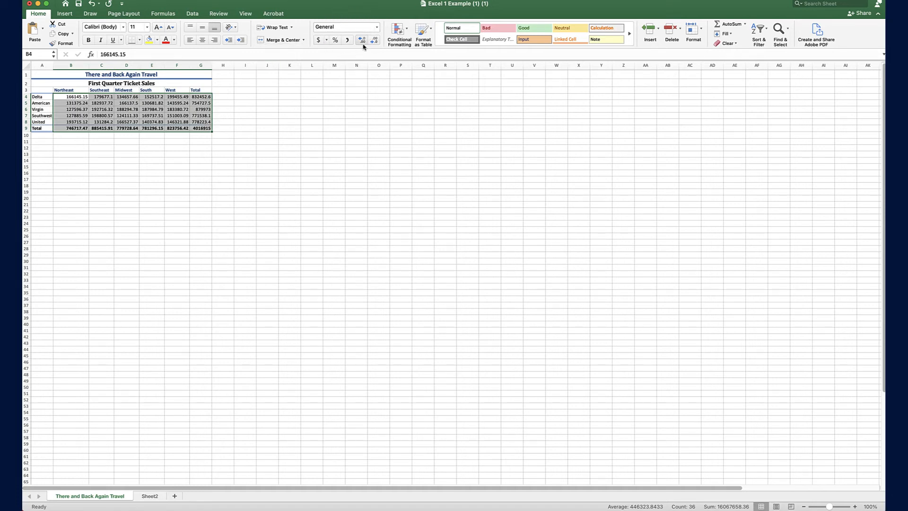
pyautogui.click(319, 40)
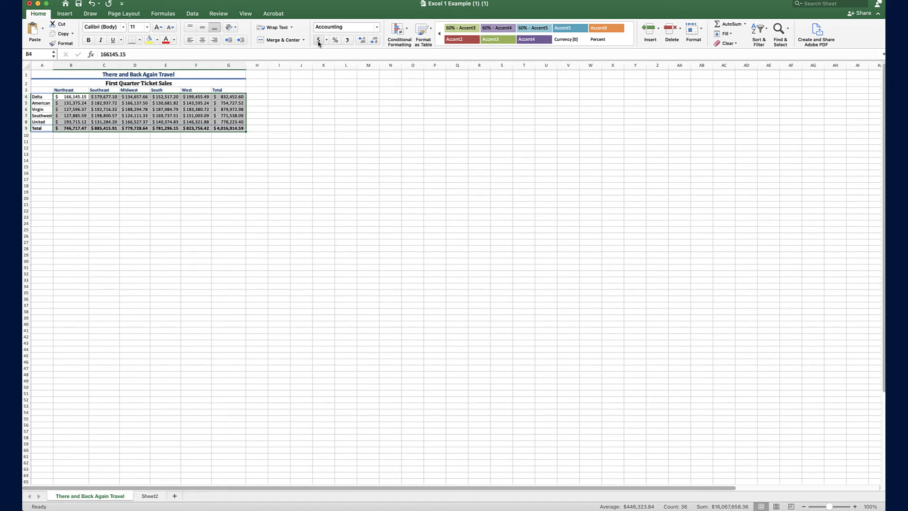
pyautogui.click(377, 28)
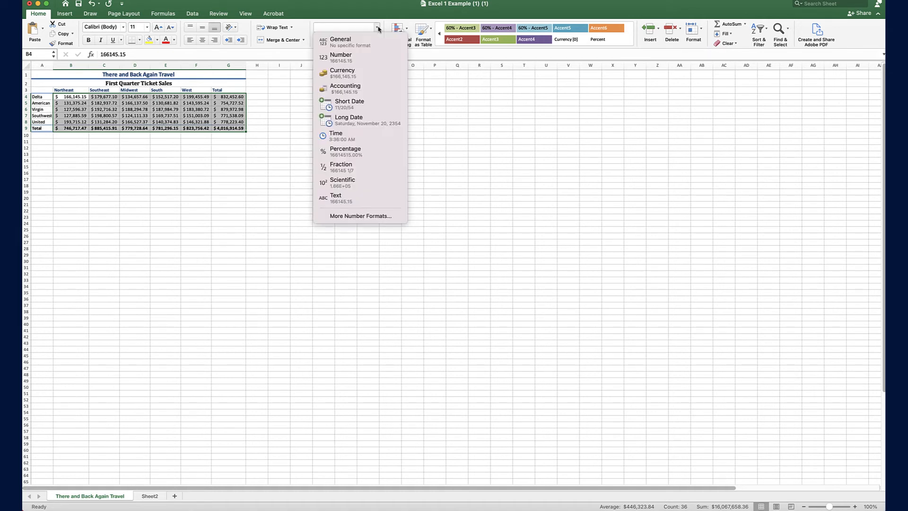
pyautogui.click(367, 73)
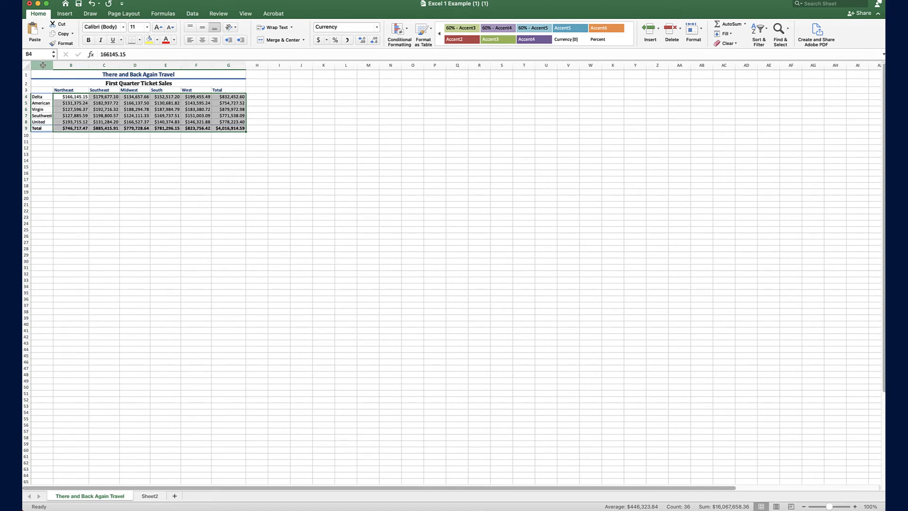
# AutoFit the widths of columns A through G to their contents
pyautogui.moveTo(43, 64); pyautogui.dragTo(227, 64)
pyautogui.click(314, 168)
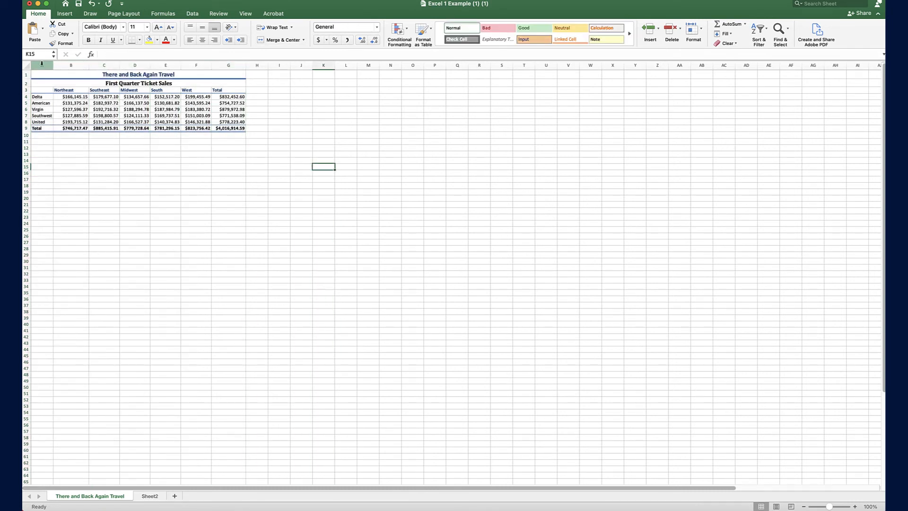
pyautogui.moveTo(42, 64); pyautogui.dragTo(222, 63)
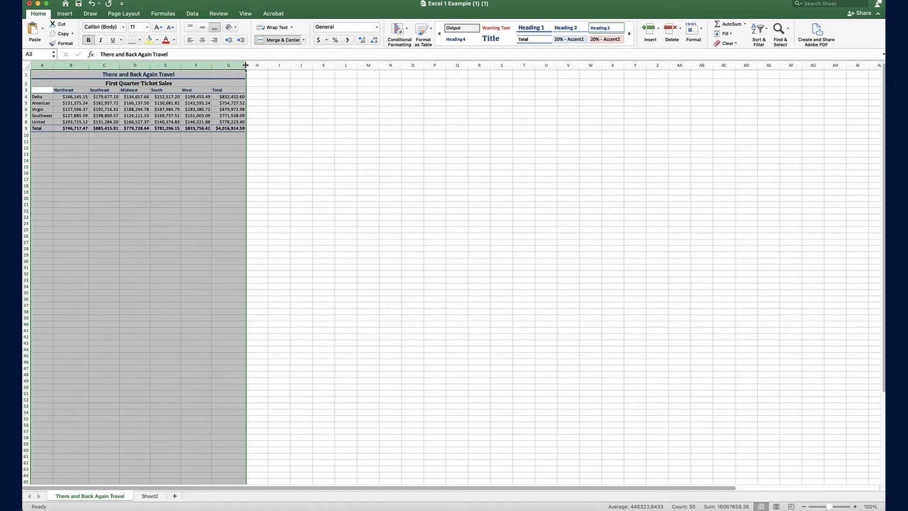
pyautogui.doubleClick(246, 65)
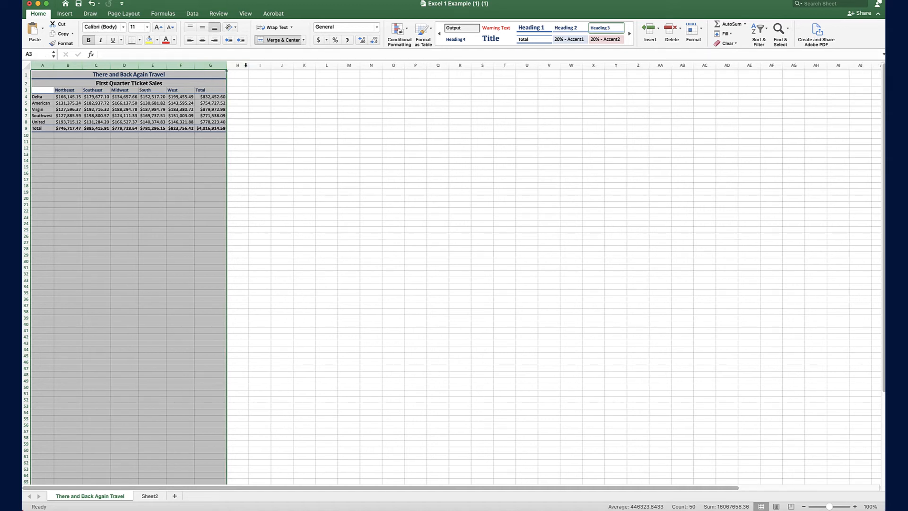
pyautogui.press('super+z')
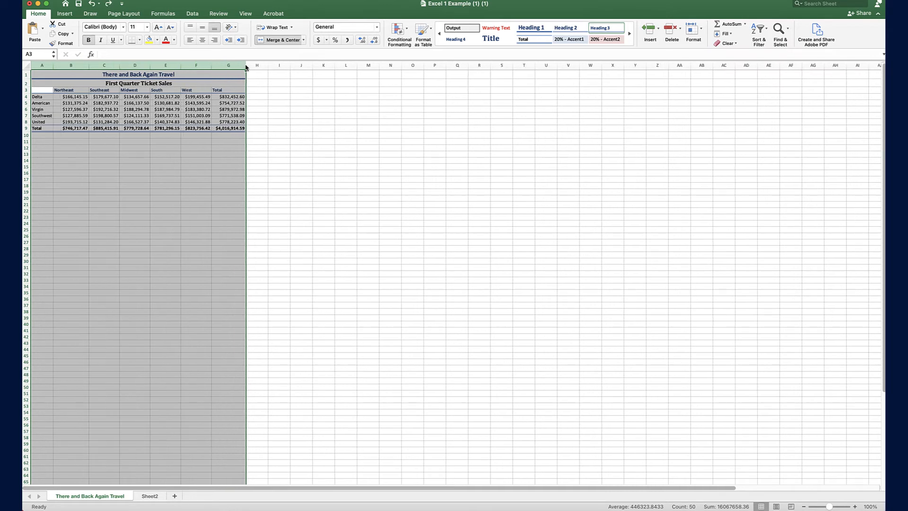
pyautogui.doubleClick(211, 64)
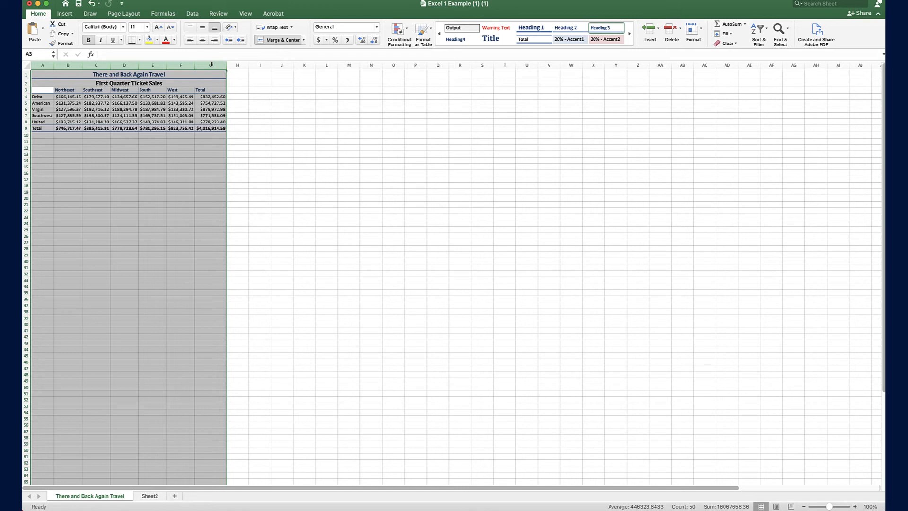
pyautogui.click(262, 94)
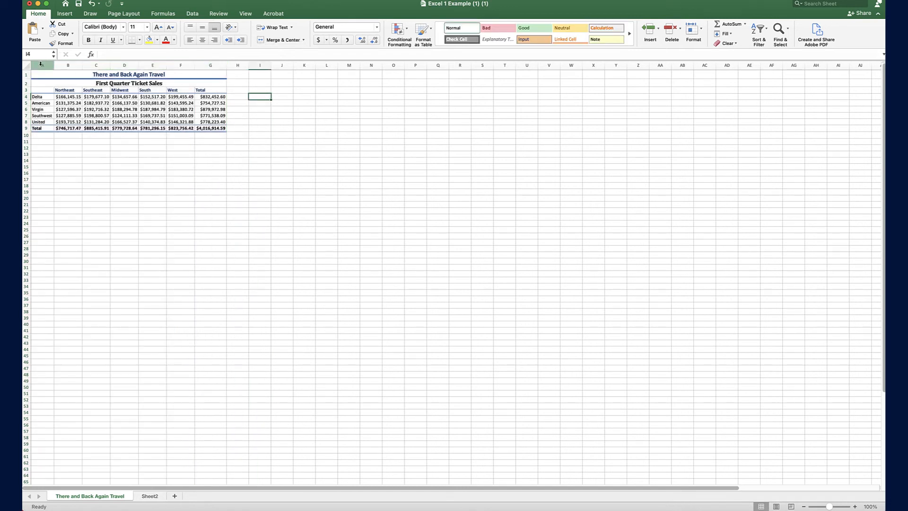
# Widen columns A through G together to a uniform width of 16.00 (101 pixels)
pyautogui.moveTo(42, 65); pyautogui.dragTo(209, 65)
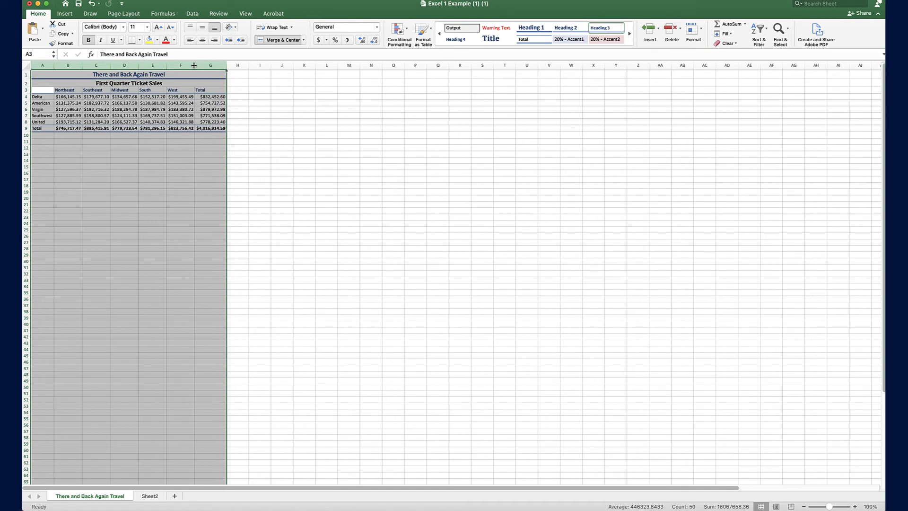
pyautogui.moveTo(194, 64); pyautogui.dragTo(208, 65)
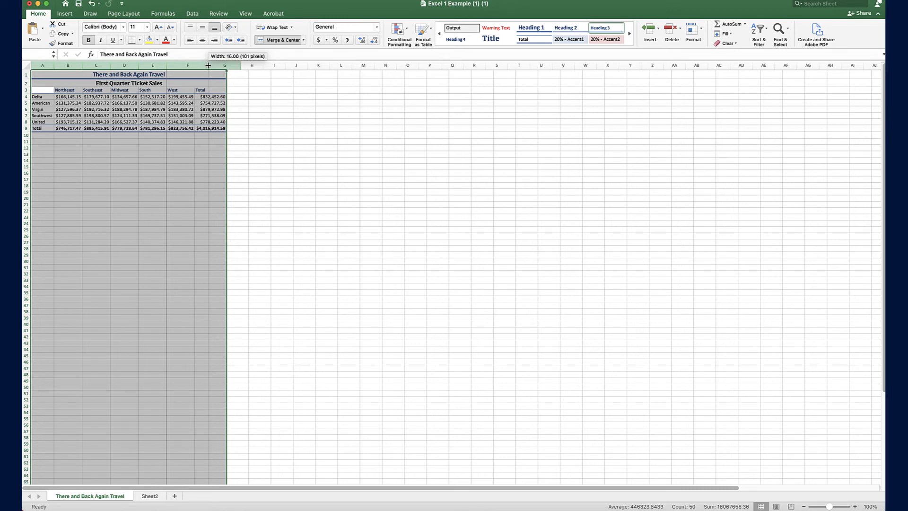
pyautogui.moveTo(209, 65); pyautogui.dragTo(208, 65)
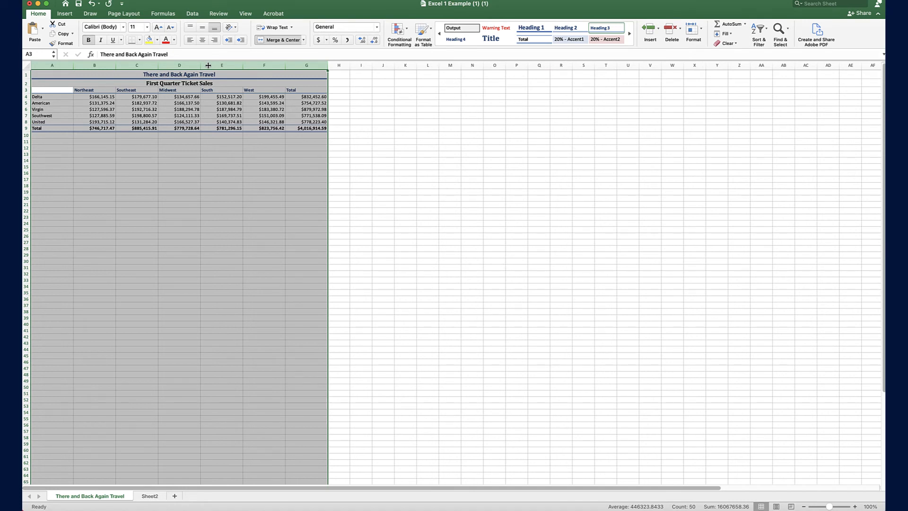
pyautogui.click(61, 141)
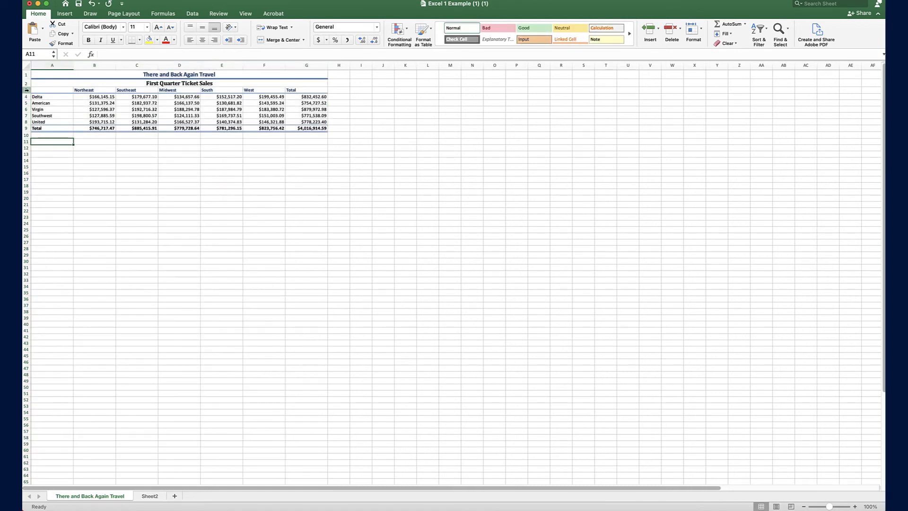
# Increase the height of rows 1 through 9 together to 31.00 (31 pixels)
pyautogui.moveTo(26, 74); pyautogui.dragTo(28, 129)
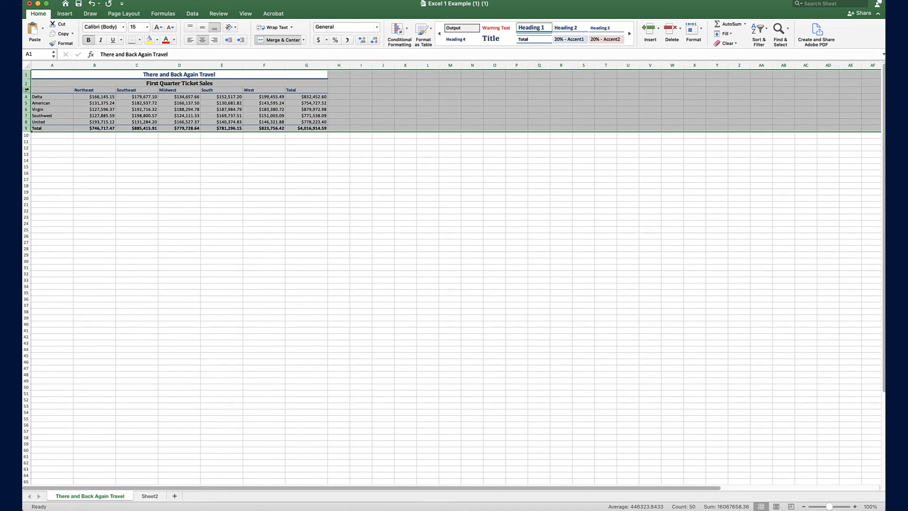
pyautogui.moveTo(27, 87); pyautogui.dragTo(27, 86)
pyautogui.moveTo(26, 93); pyautogui.dragTo(27, 100)
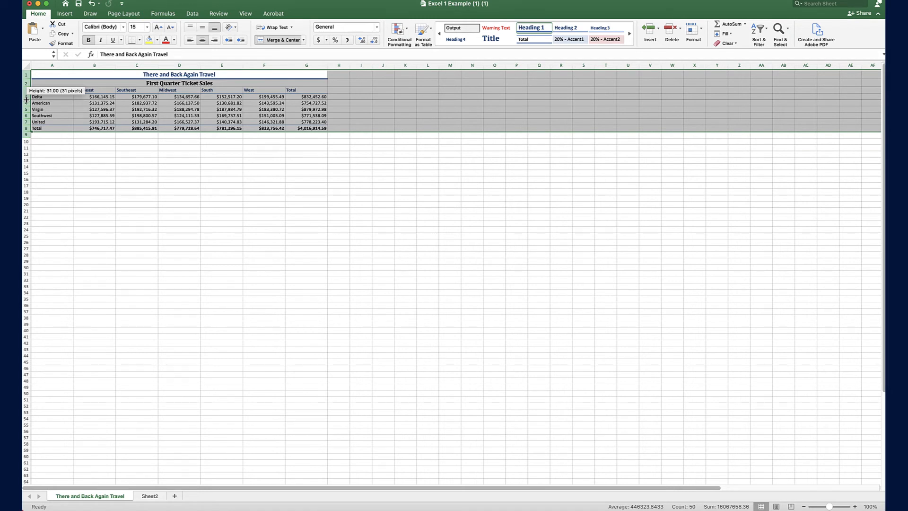
pyautogui.moveTo(26, 100); pyautogui.dragTo(26, 100)
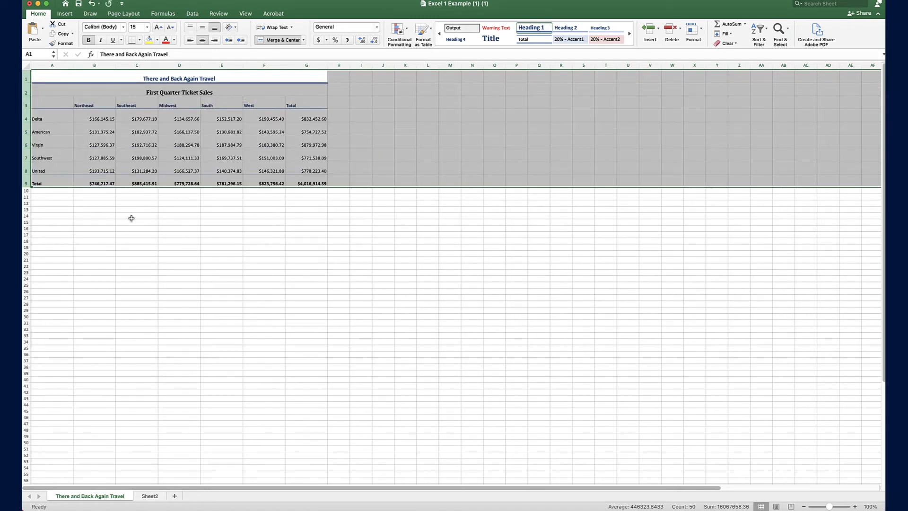
# AutoFit the heights of rows 1 through 9 to their contents
pyautogui.click(159, 240)
pyautogui.hscroll(1, 155, 238)
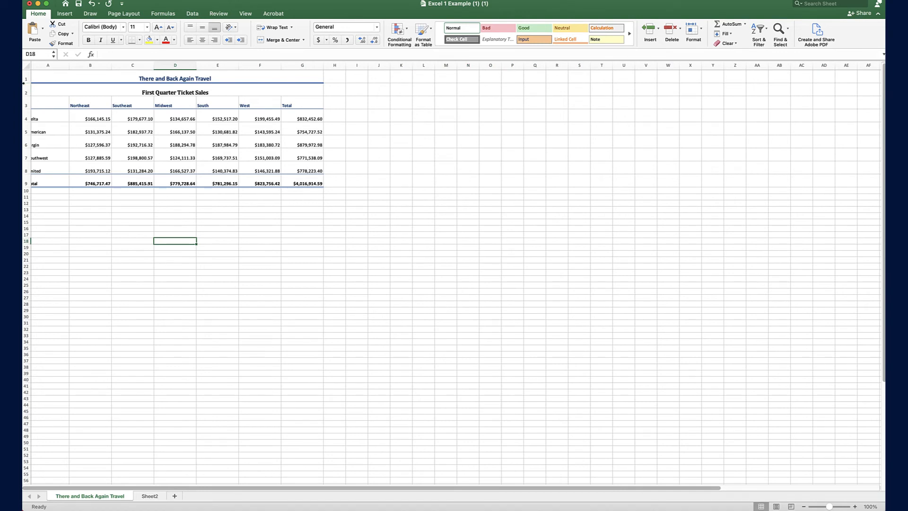
pyautogui.moveTo(26, 78); pyautogui.dragTo(27, 148)
pyautogui.click(62, 173)
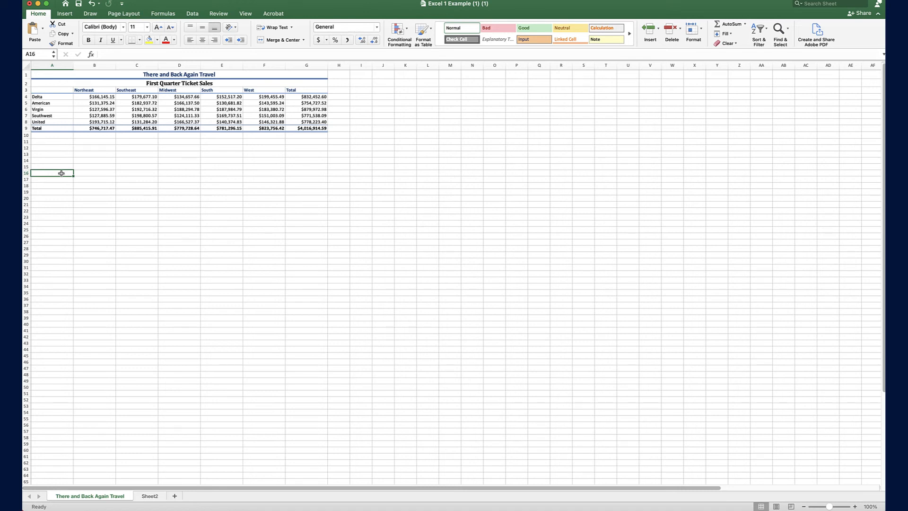
# Increase the height of row 3 with the region headings, and make empty row 10 below the totals several times taller
pyautogui.click(26, 83)
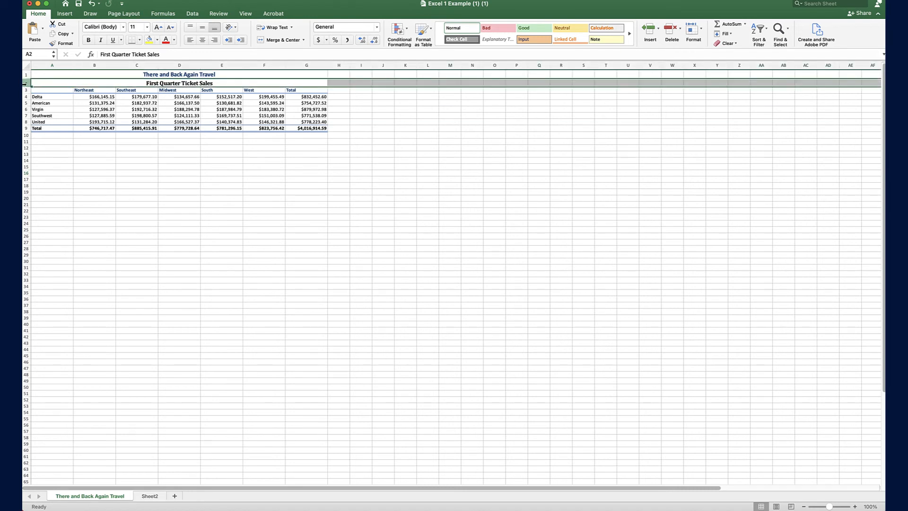
pyautogui.moveTo(26, 87)
pyautogui.mouseDown()
pyautogui.moveTo(26, 102)
pyautogui.moveTo(27, 90)
pyautogui.mouseUp()
pyautogui.click(119, 160)
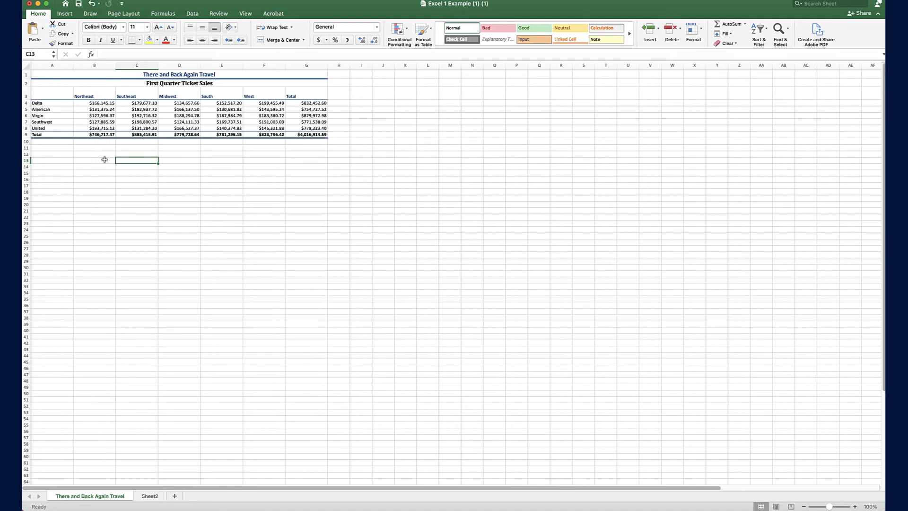
pyautogui.click(27, 141)
pyautogui.moveTo(27, 144); pyautogui.dragTo(27, 172)
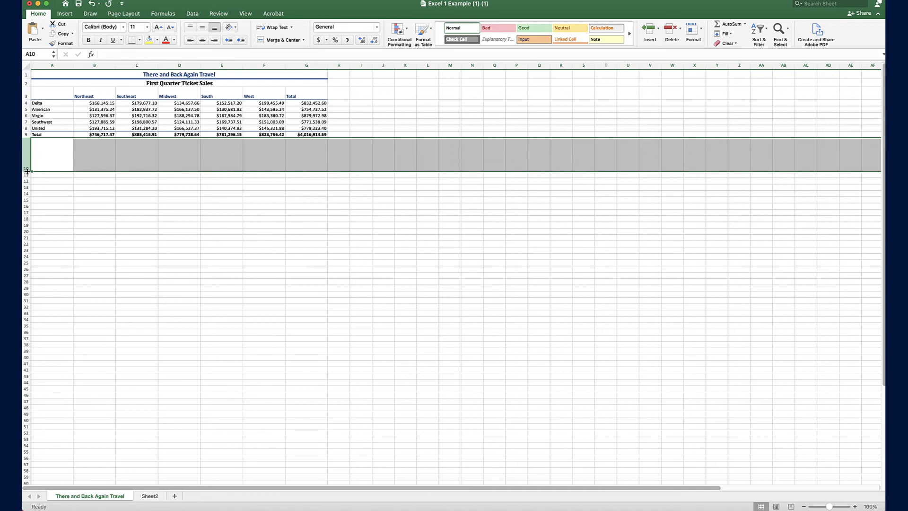
# Insert a Column sparkline in B10 using the Northeast sales in B4:B8 as its data range
pyautogui.click(97, 150)
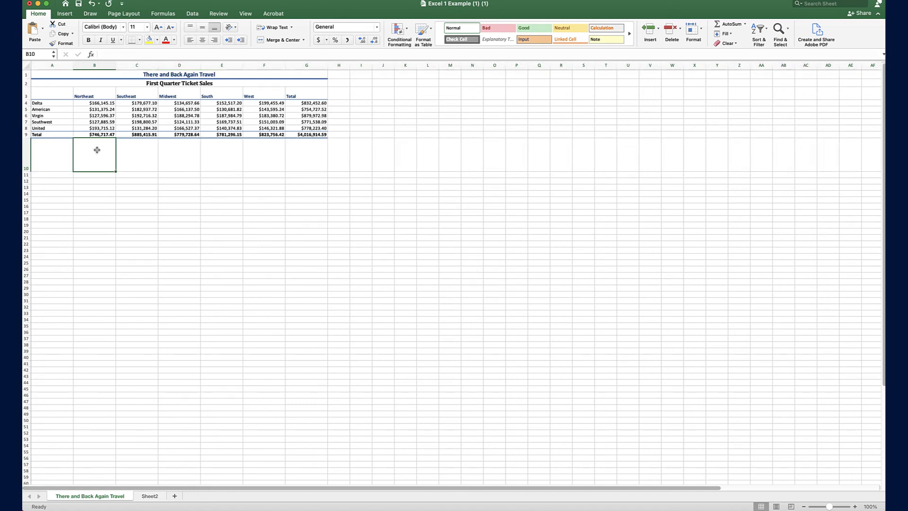
pyautogui.click(68, 15)
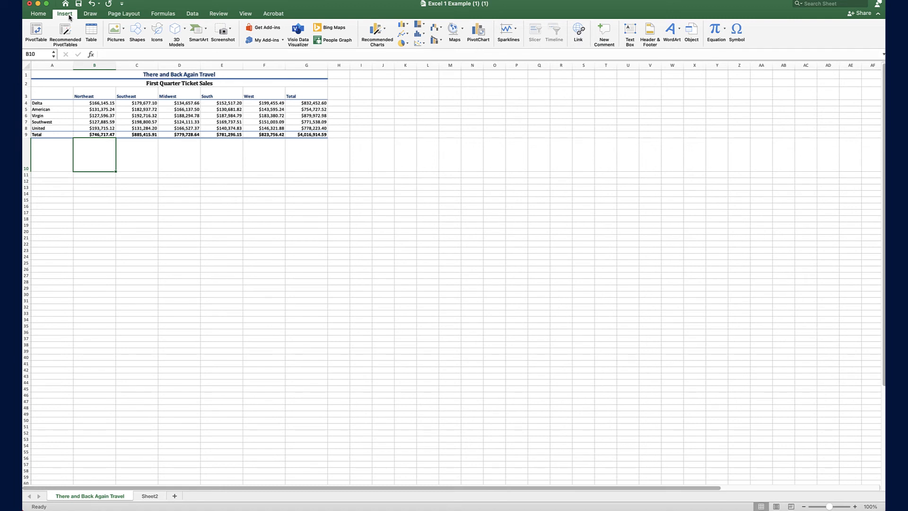
pyautogui.click(517, 32)
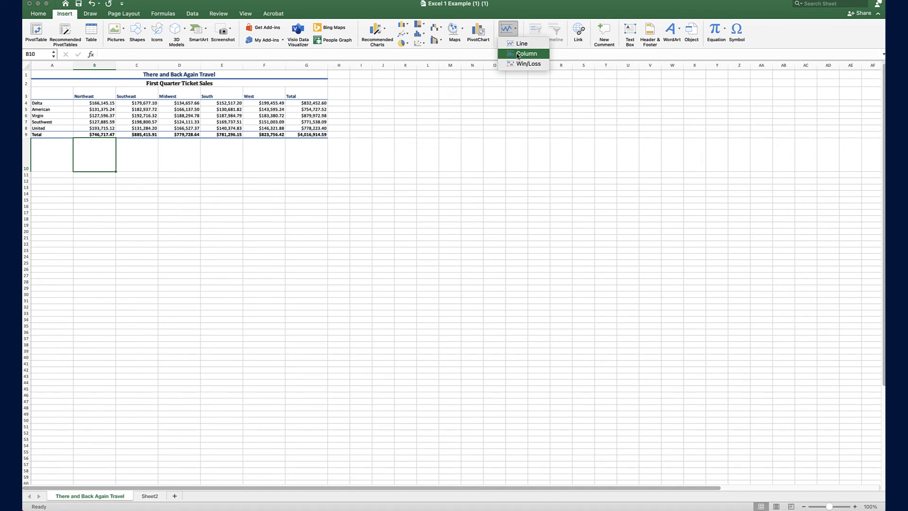
pyautogui.click(518, 54)
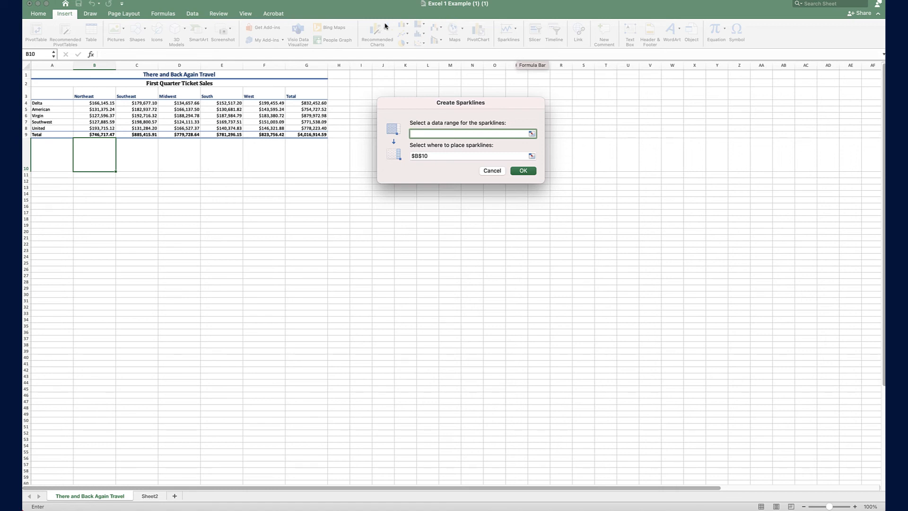
pyautogui.moveTo(103, 102); pyautogui.dragTo(104, 128)
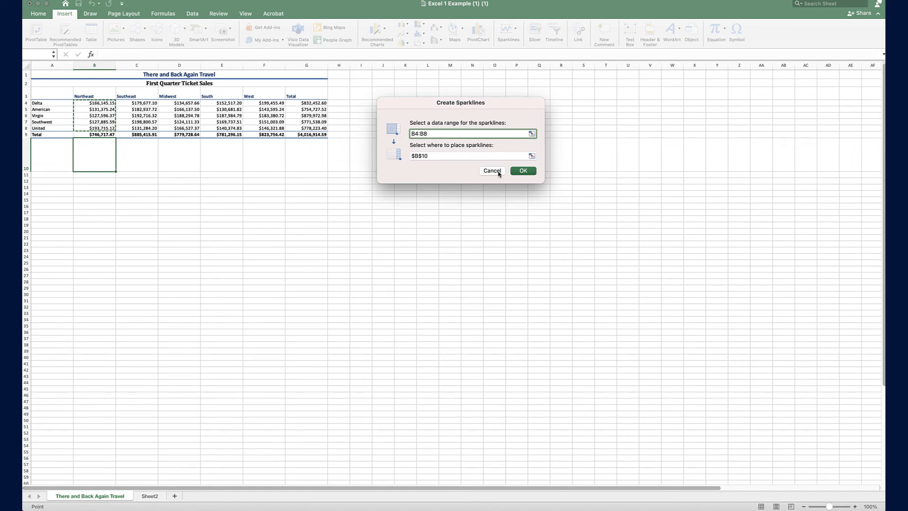
pyautogui.click(523, 171)
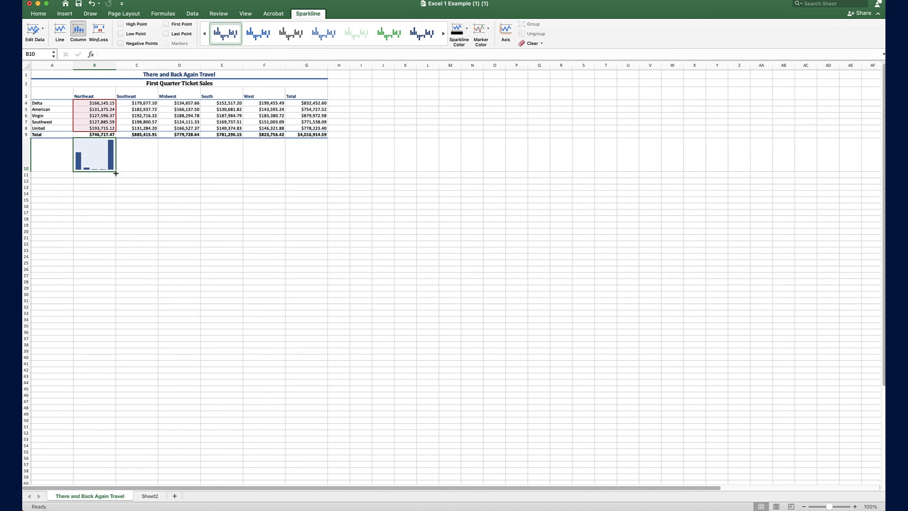
# Fill the B10 sparkline across to F10 and highlight the High Point in the sparkline group
pyautogui.moveTo(116, 173); pyautogui.dragTo(284, 168)
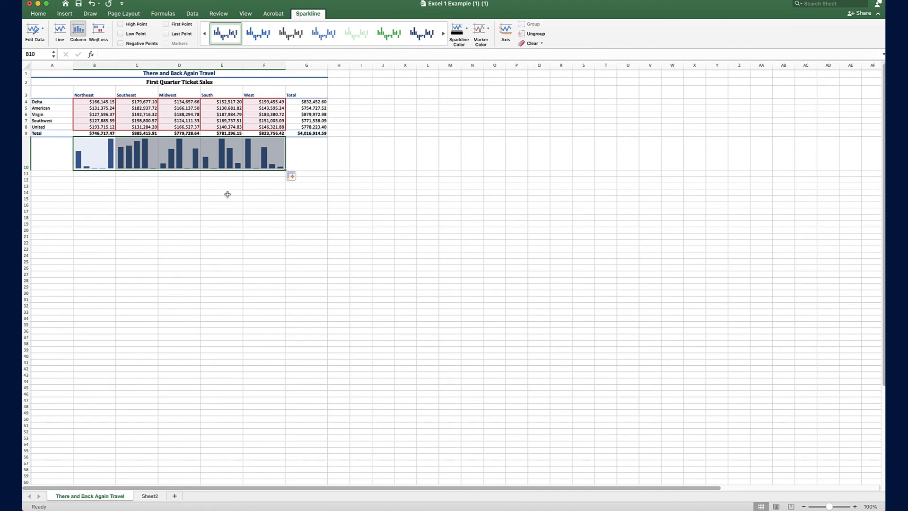
pyautogui.click(84, 154)
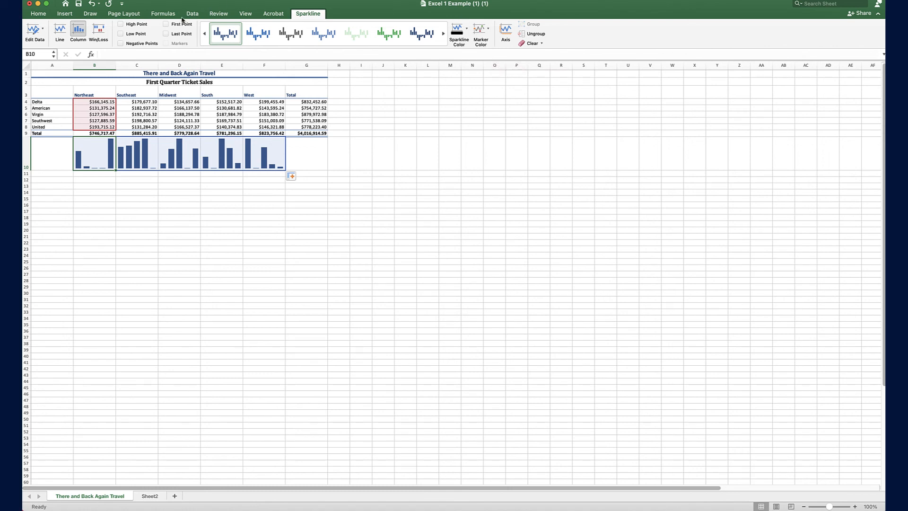
pyautogui.click(122, 24)
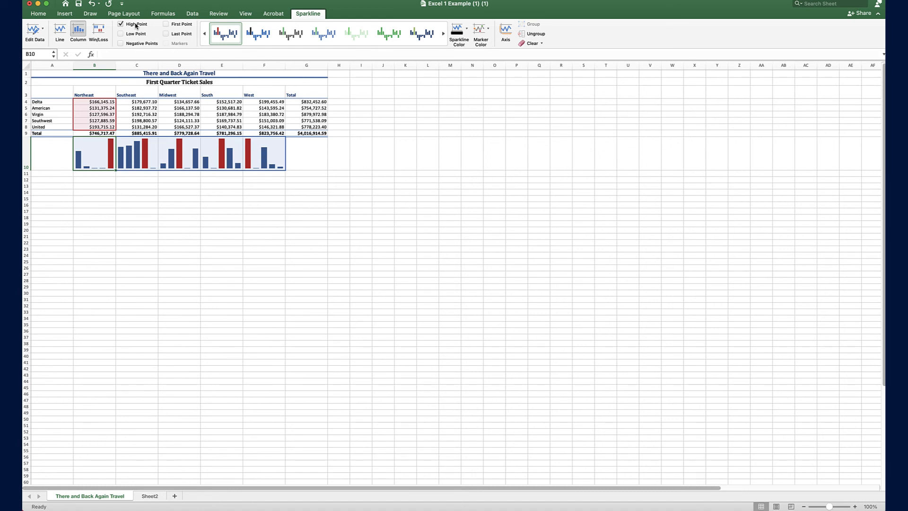
# Ungroup the Southeast sparkline in C10 from the others, and undo the ungrouping
pyautogui.click(141, 153)
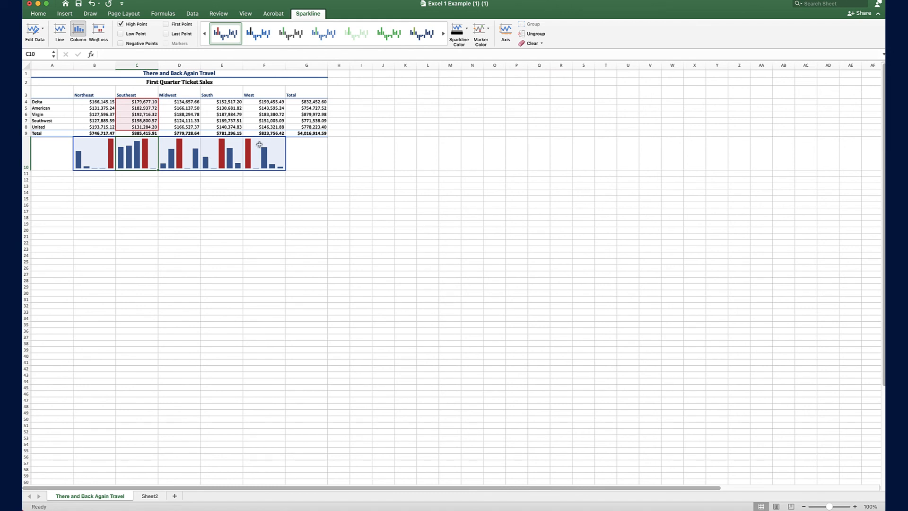
pyautogui.click(535, 34)
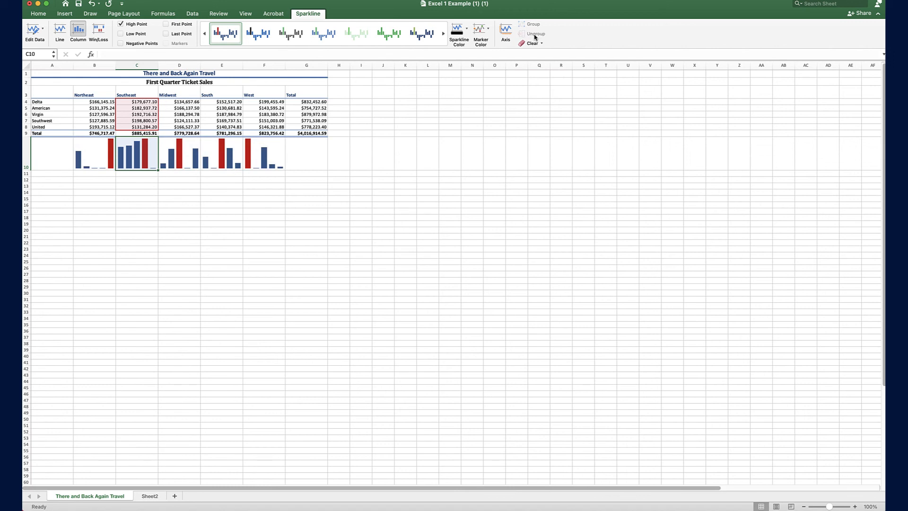
pyautogui.press('super+z')
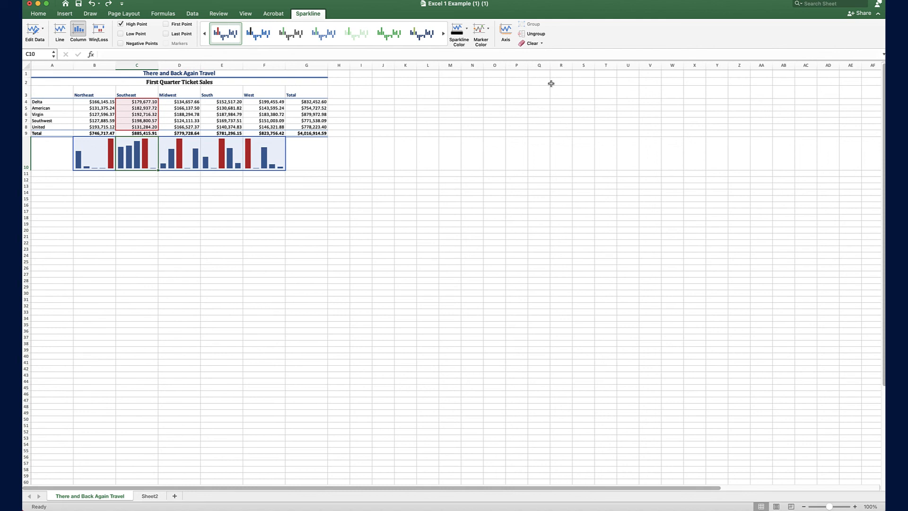
# Test the recalculation by setting the Southwest figure for Southeast in C7 to 1000, check the affected totals and sparkline, and undo the change
pyautogui.click(146, 115)
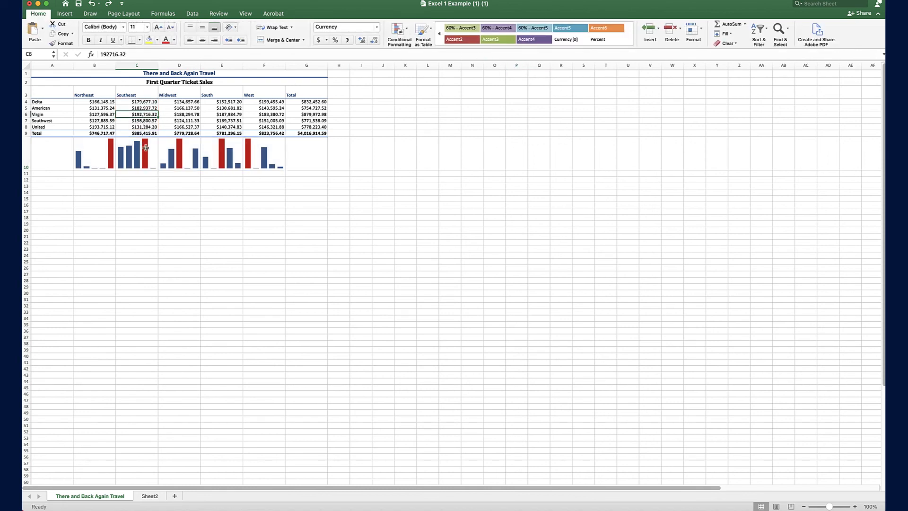
pyautogui.click(146, 122)
pyautogui.write('1000')
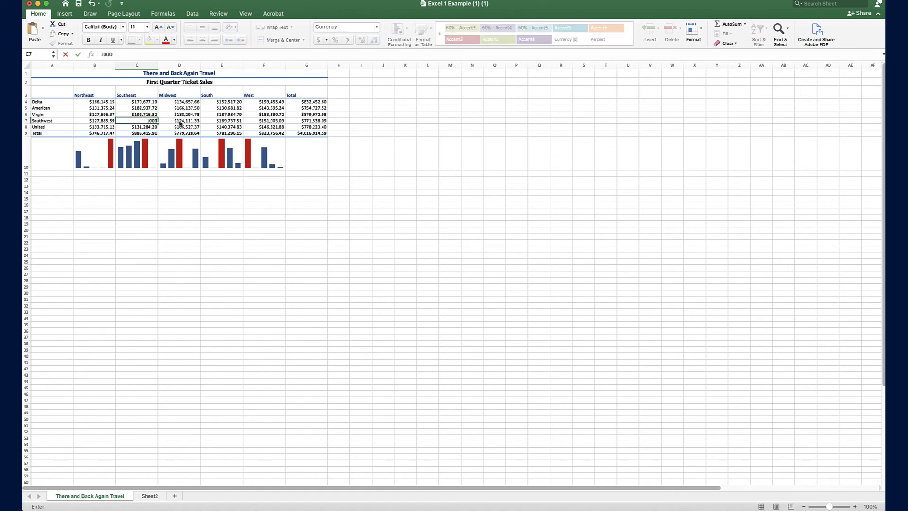
pyautogui.press('Return')
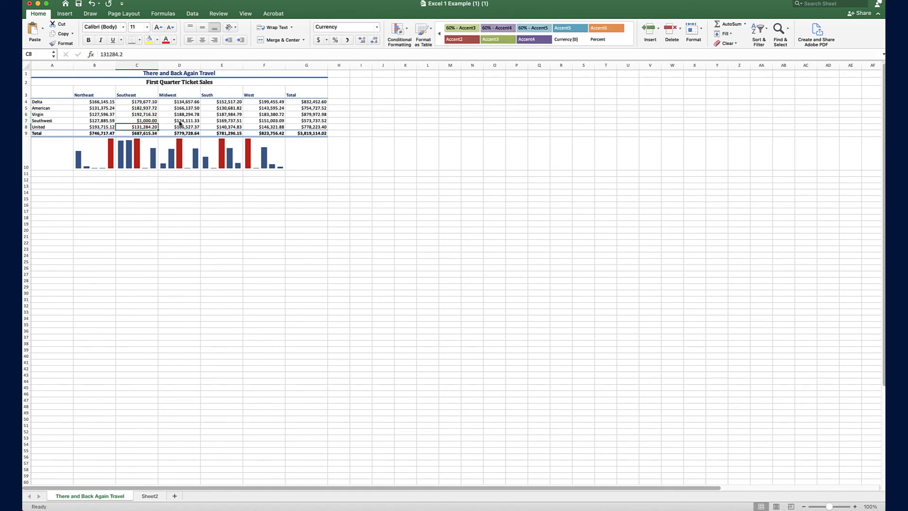
pyautogui.click(143, 133)
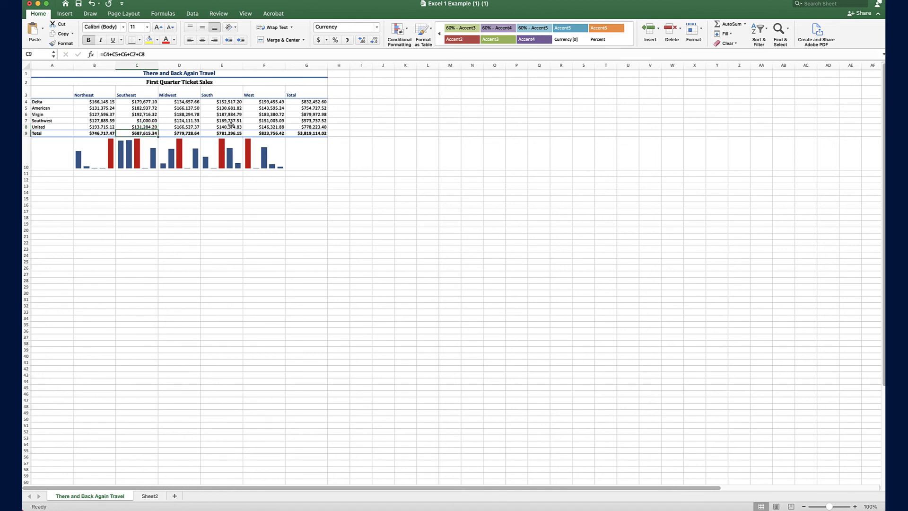
pyautogui.click(315, 122)
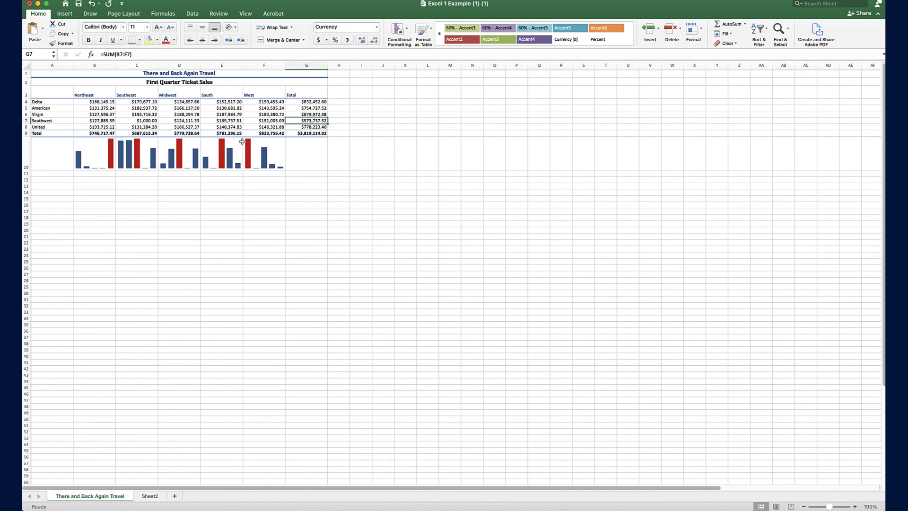
pyautogui.click(137, 155)
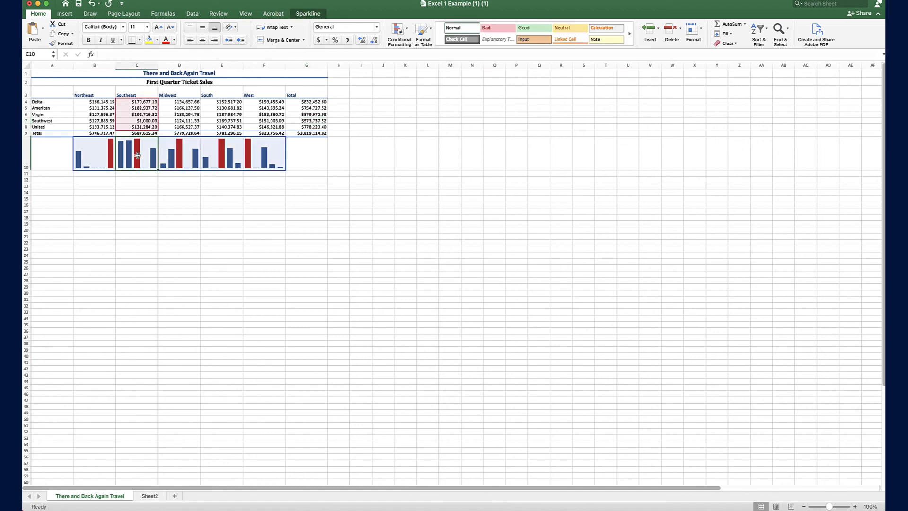
pyautogui.click(141, 122)
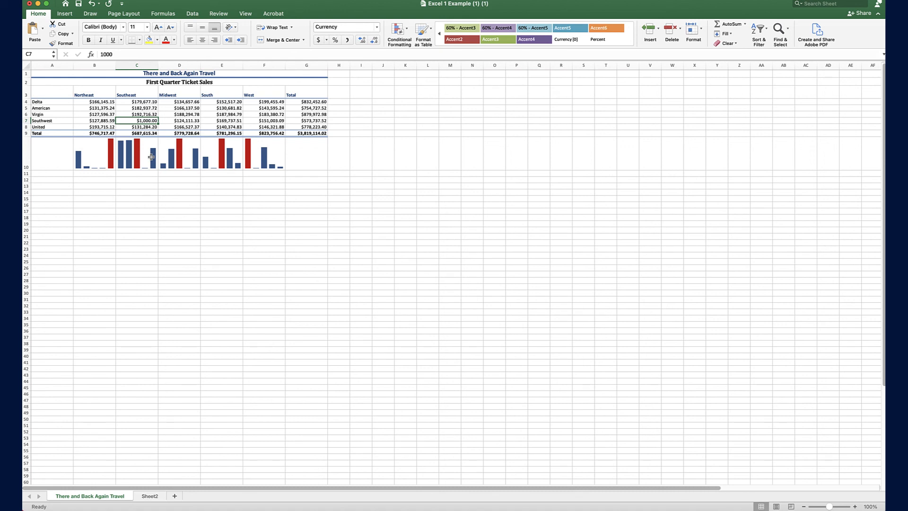
pyautogui.press('super+z')
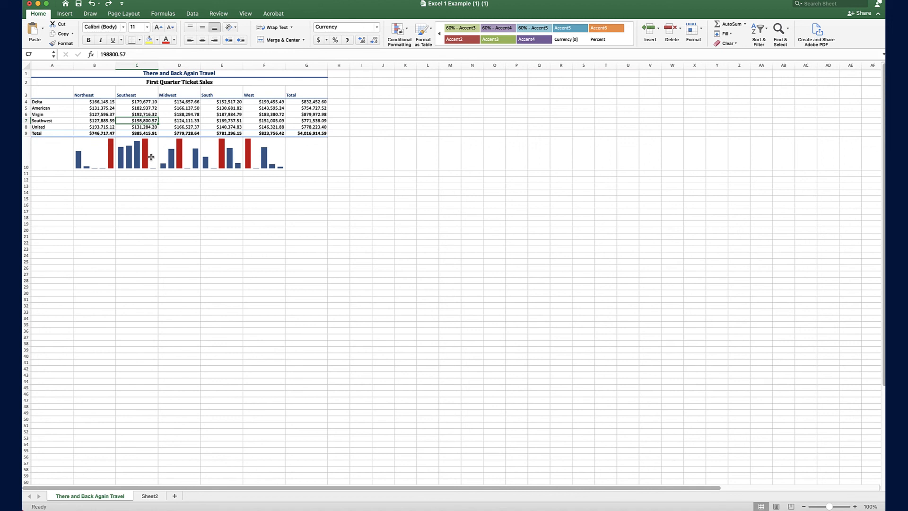
# Select the Virgin sales in B6:F6 and add Maximum to the statistics shown in the status bar
pyautogui.doubleClick(104, 115)
pyautogui.press('Return')
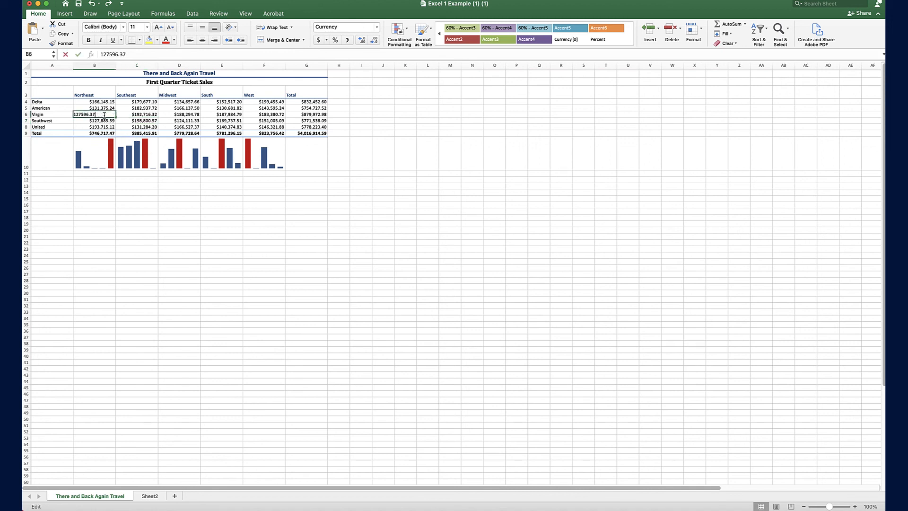
pyautogui.moveTo(104, 115); pyautogui.dragTo(260, 116)
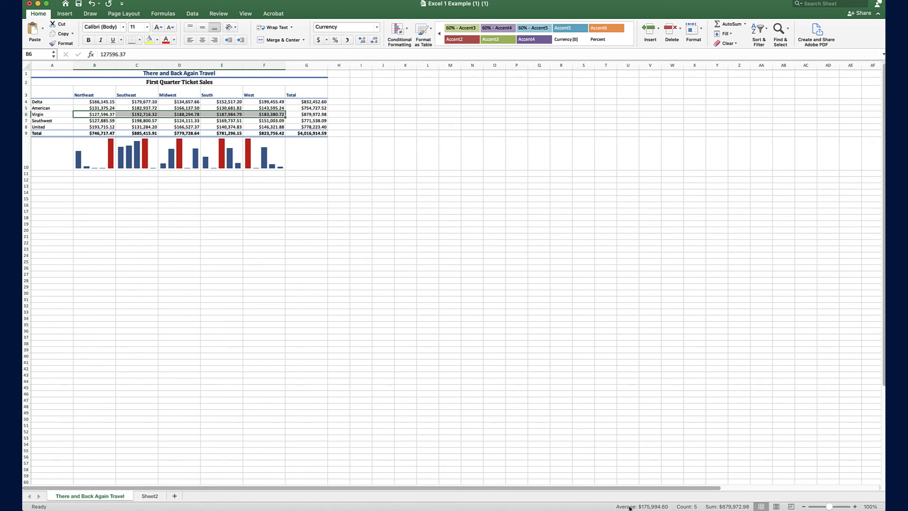
pyautogui.rightClick(609, 508)
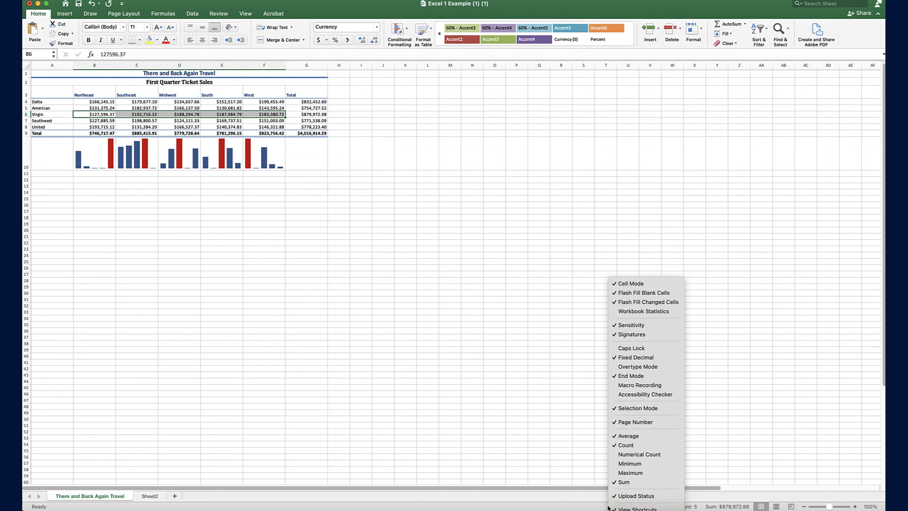
pyautogui.click(636, 473)
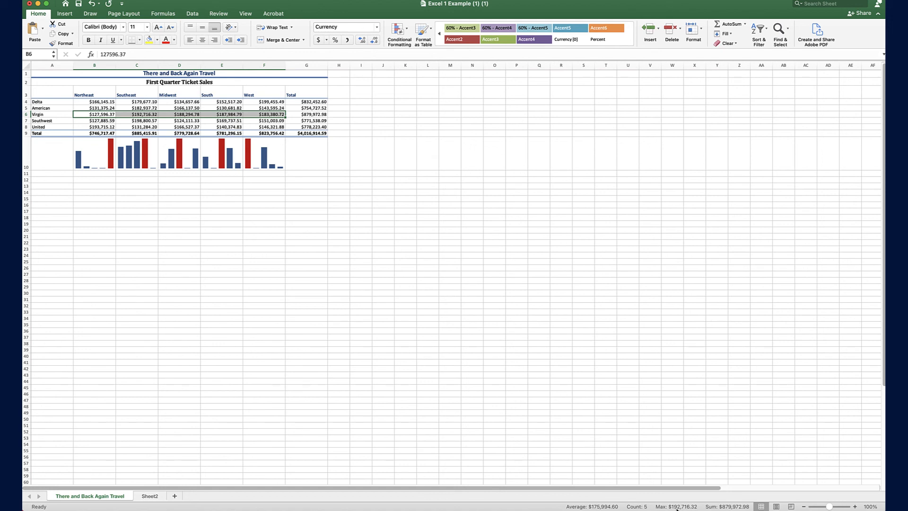
pyautogui.rightClick(554, 509)
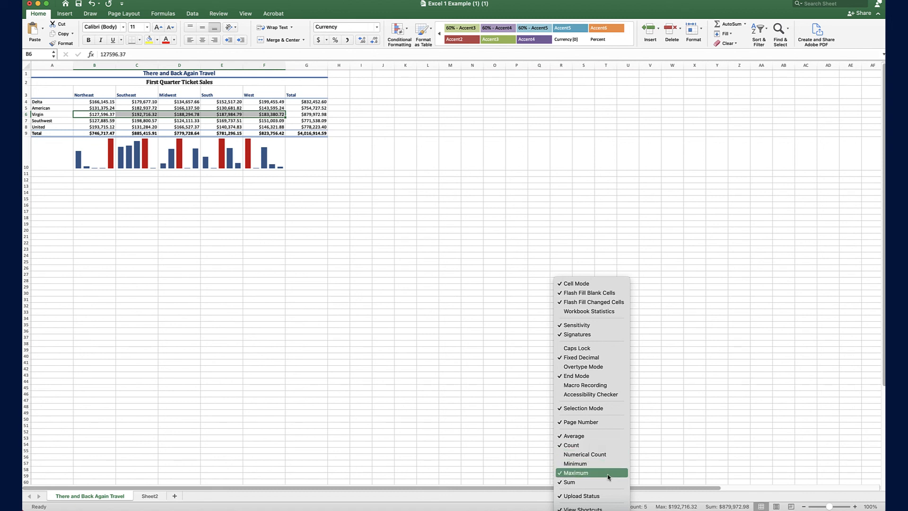
pyautogui.click(666, 474)
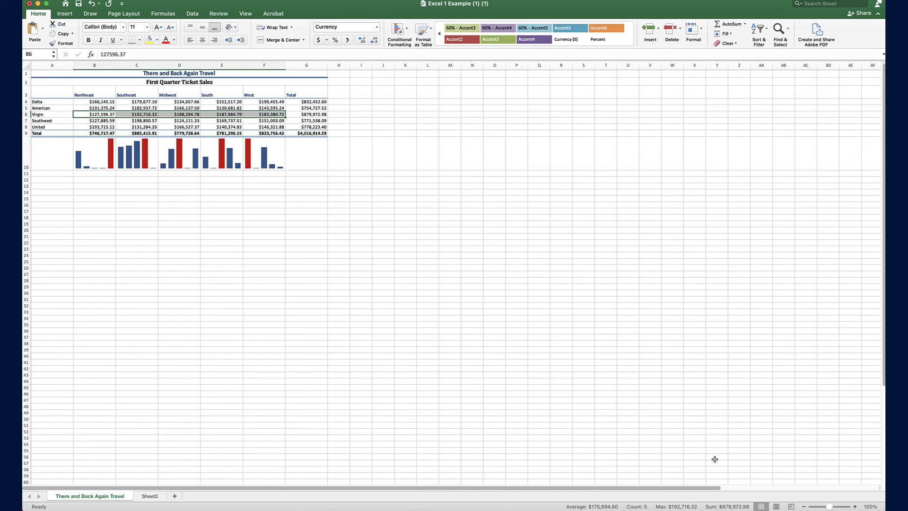
pyautogui.click(237, 294)
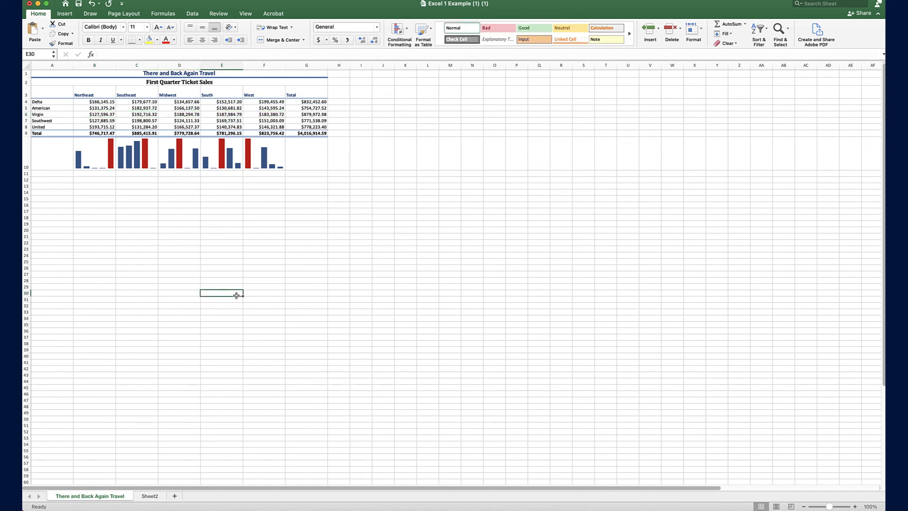